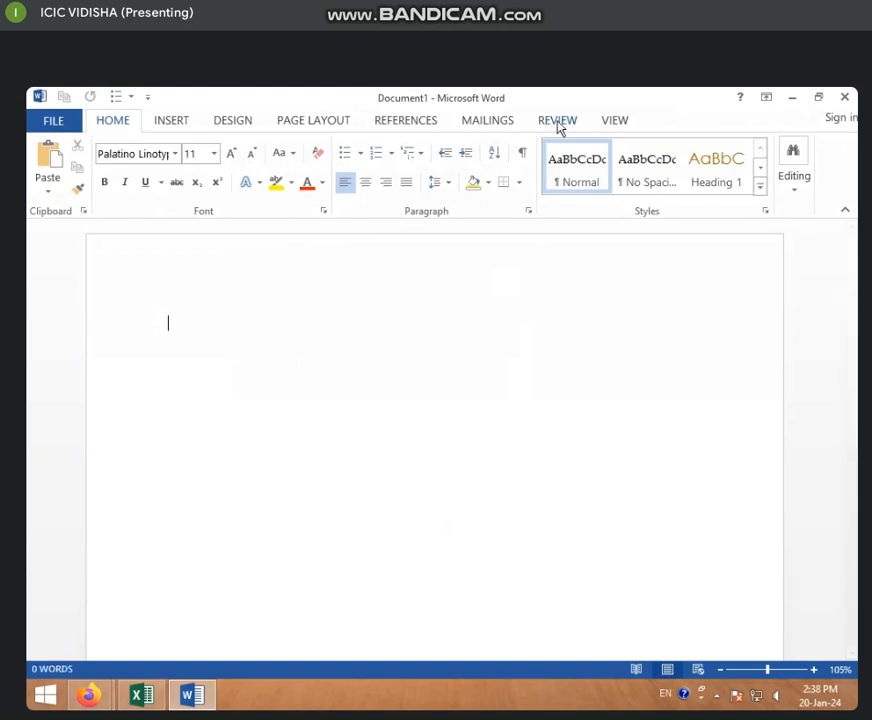
Fill the blank document with sample paragraphs using the =RAND() function.
left_click(558, 122)
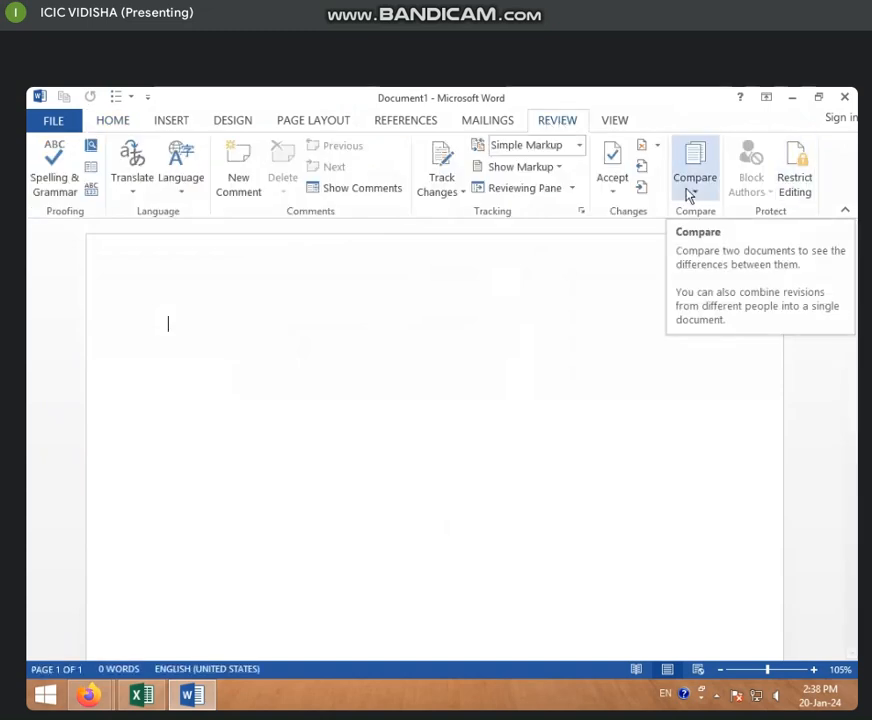
left_click(615, 122)
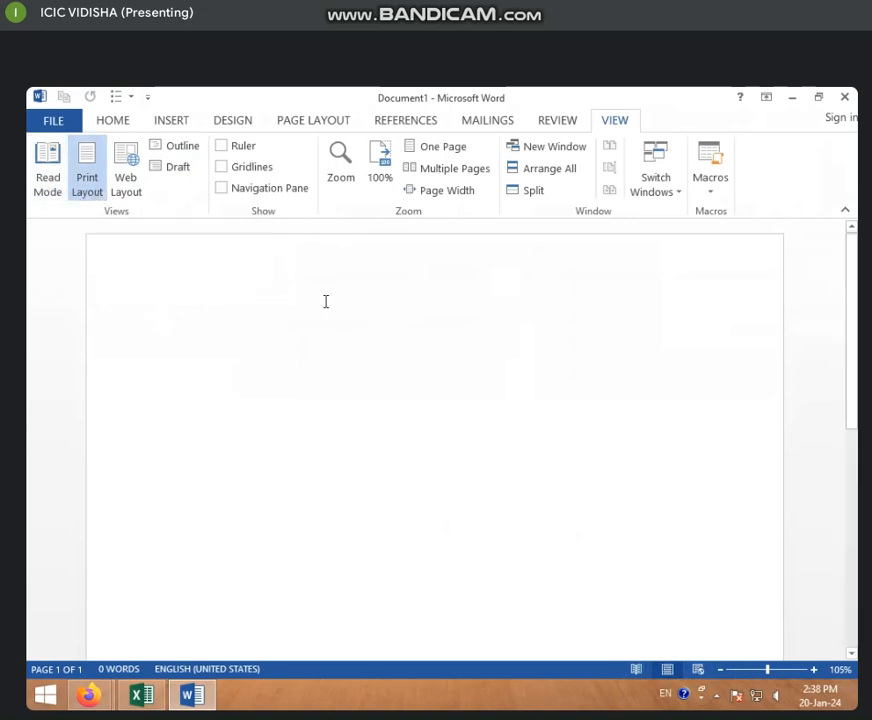
type("-RAN")
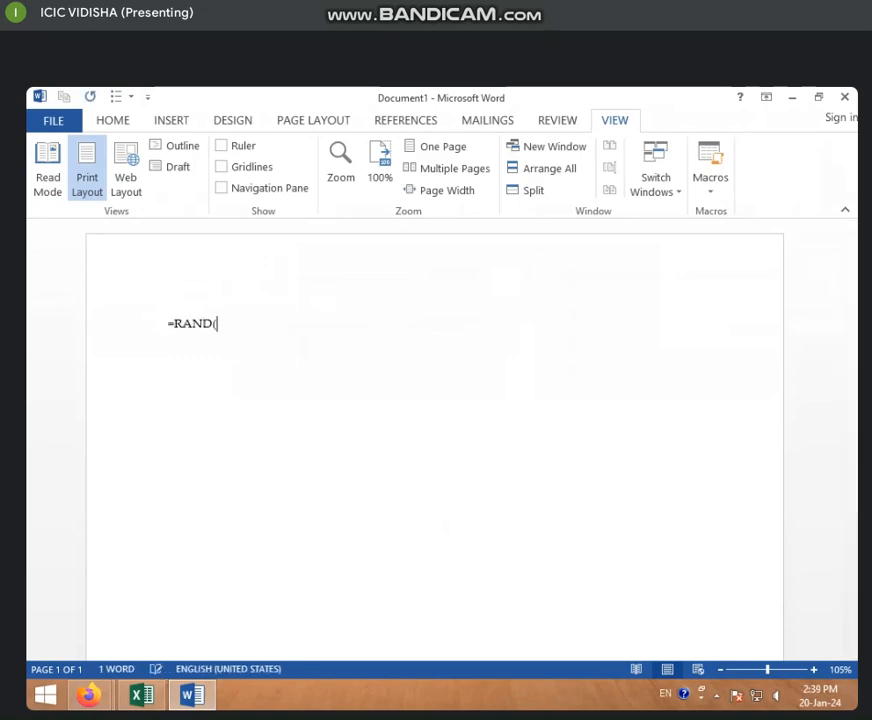
key("Return")
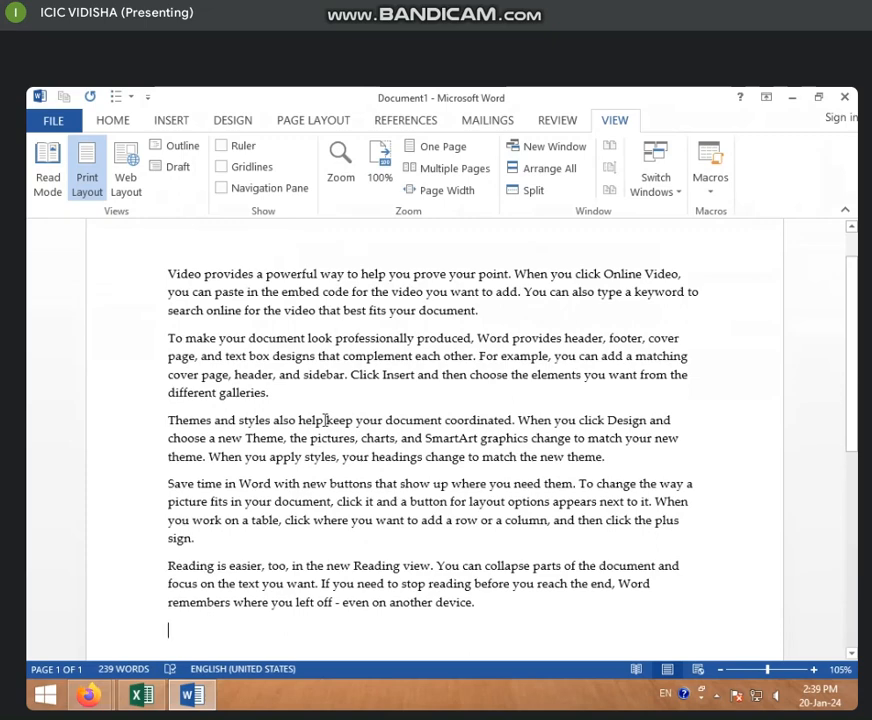
right_click(326, 420)
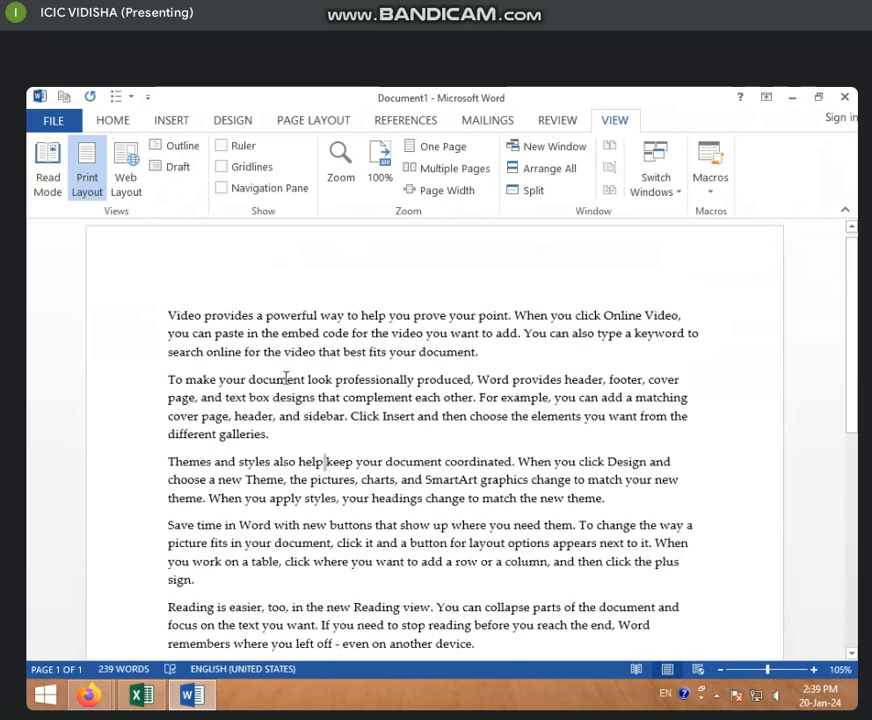
scroll(302, 393, "down", 2)
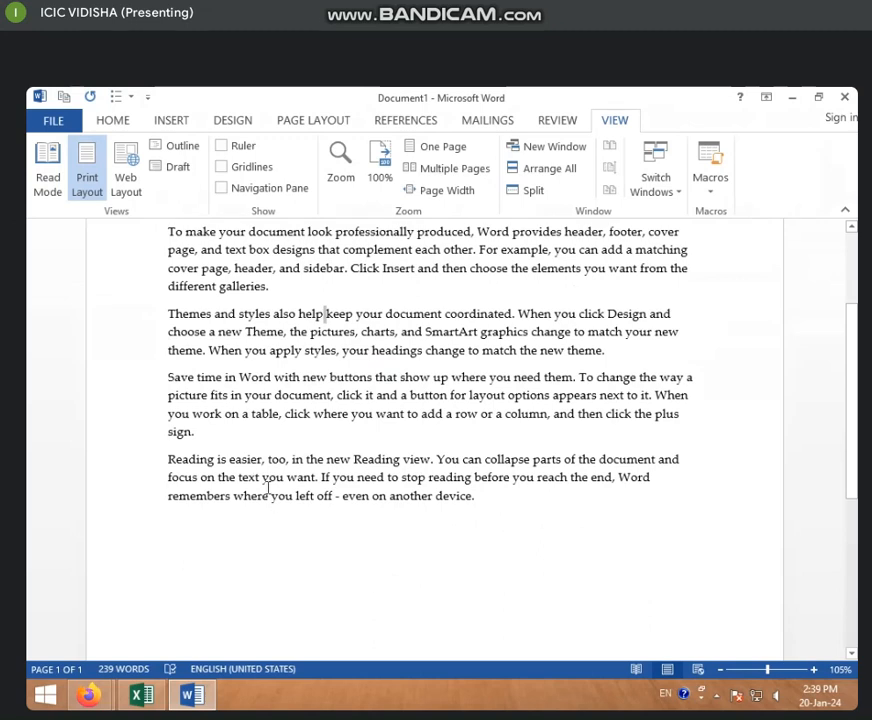
Switch the document to Read Mode and try to enter and select text there.
left_click(52, 180)
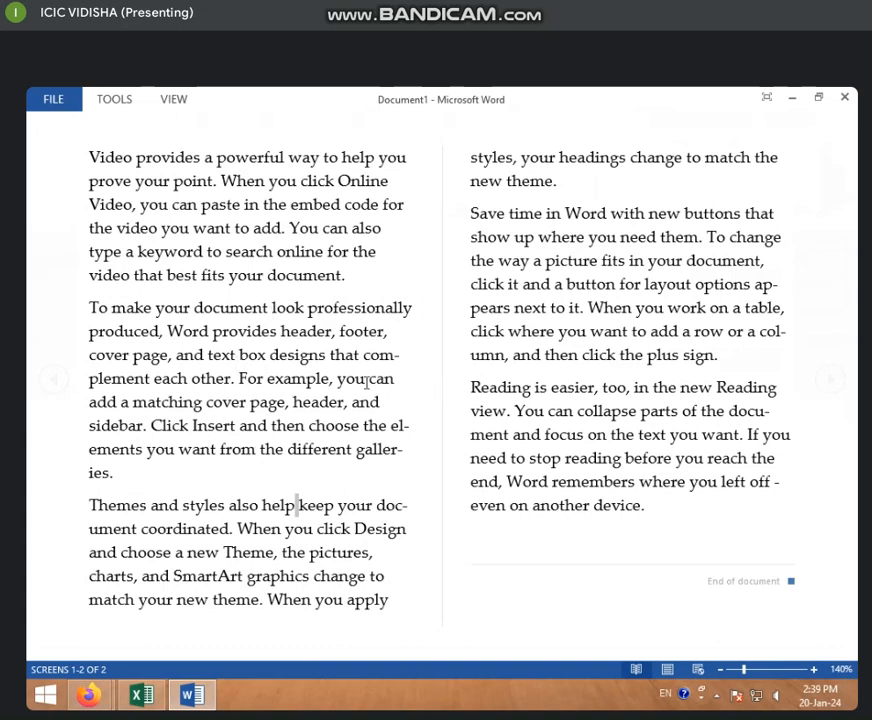
key("a")
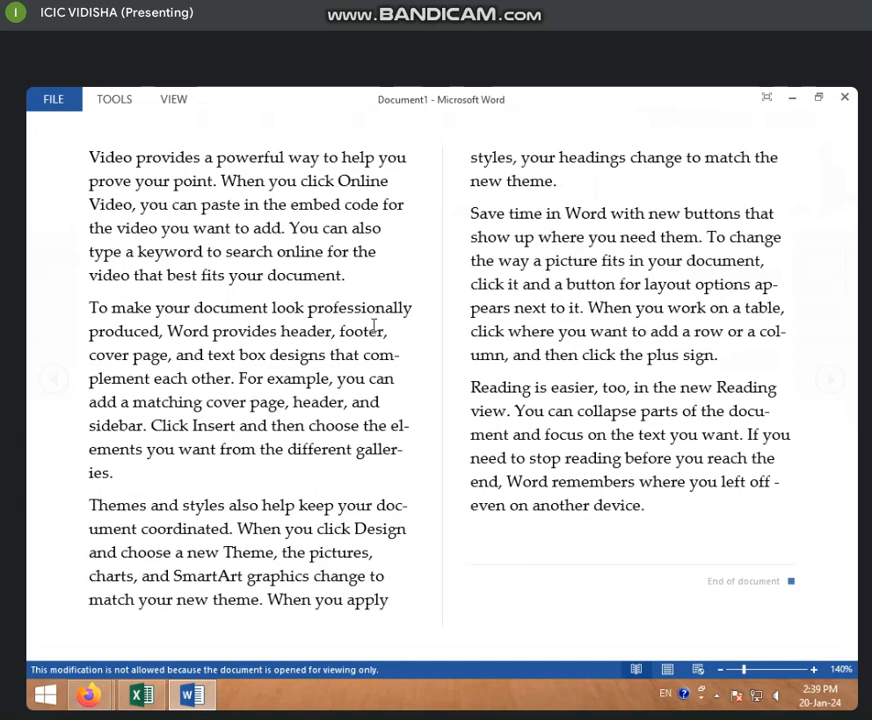
left_click_drag(212, 308, 410, 309)
left_click(305, 430)
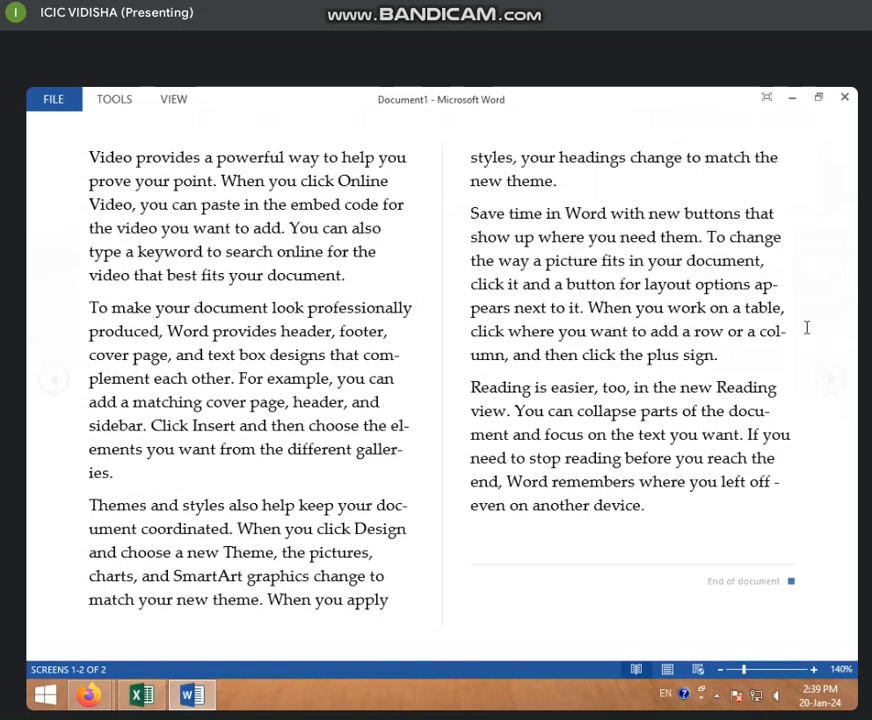
Examine the Read Mode tool and view options and open Find to show the Navigation pane.
left_click(112, 104)
left_click(185, 104)
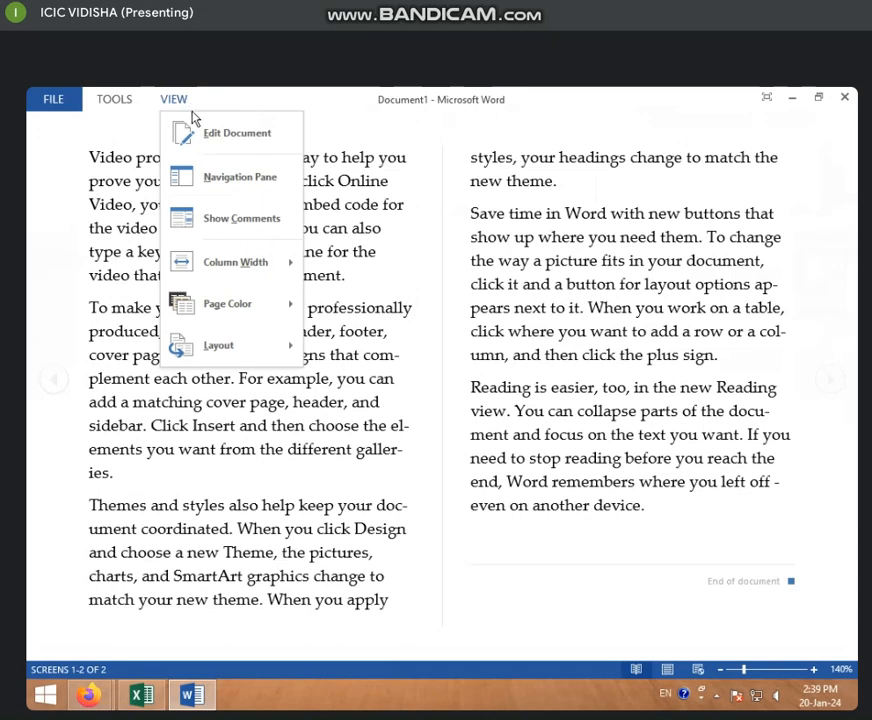
left_click(116, 104)
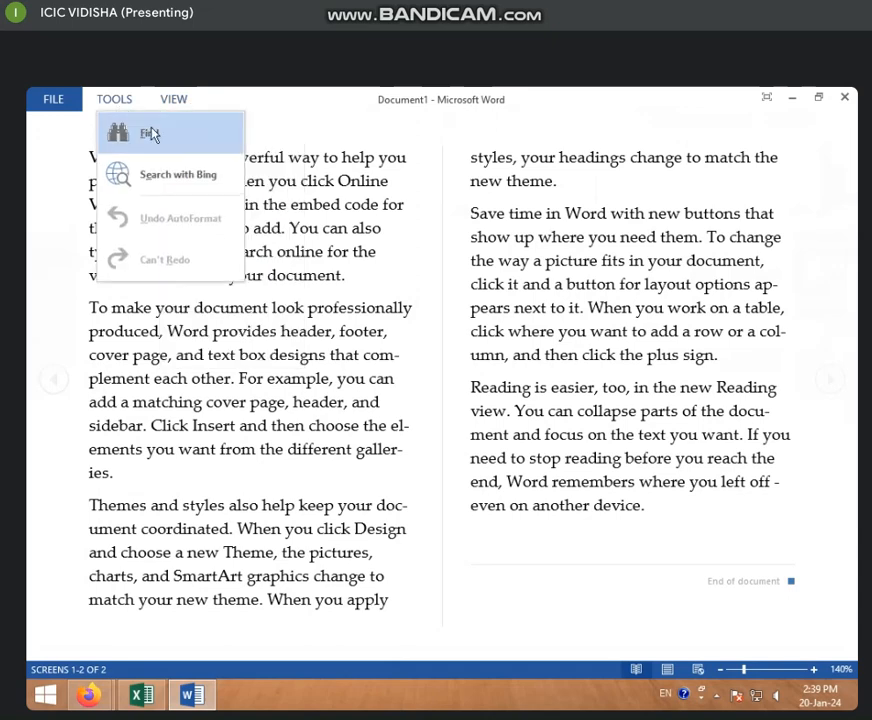
left_click(155, 135)
left_click(115, 100)
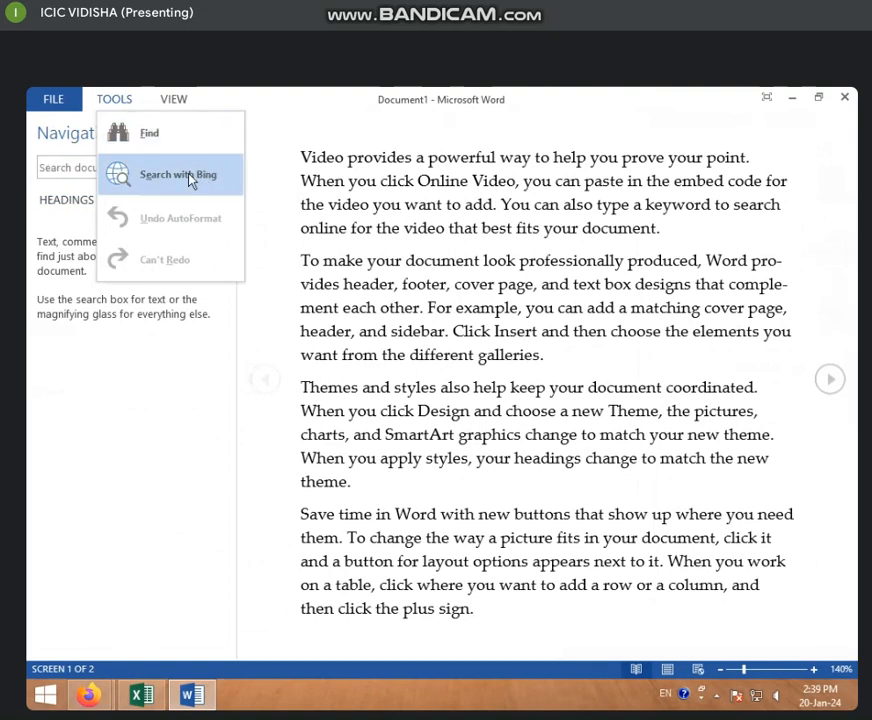
left_click(380, 168)
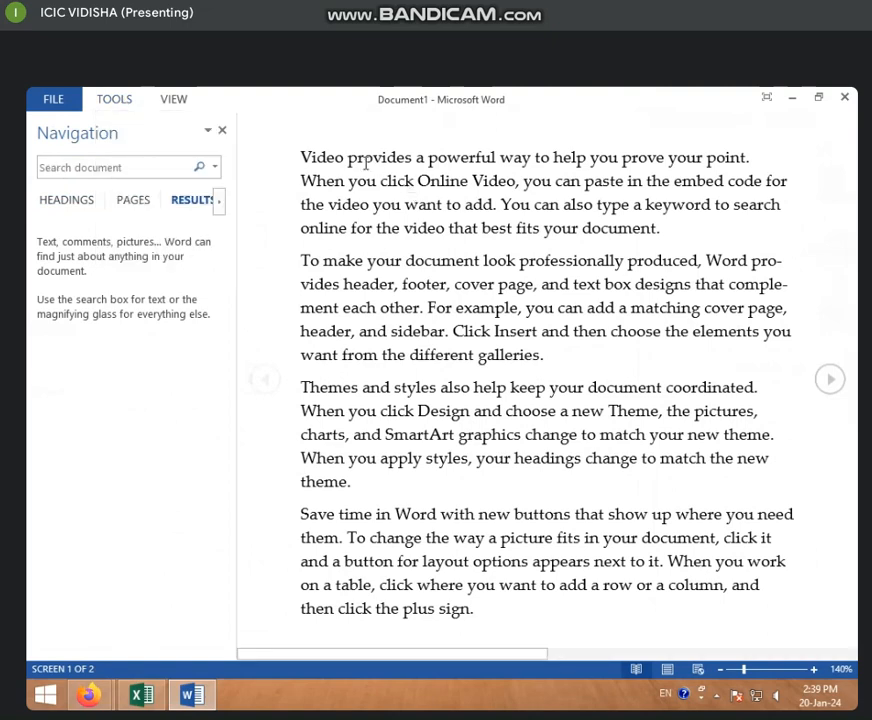
Search Bing for the word "provides" from the first paragraph and confirm the upgrade to Microsoft Edge.
double_click(366, 160)
left_click(119, 104)
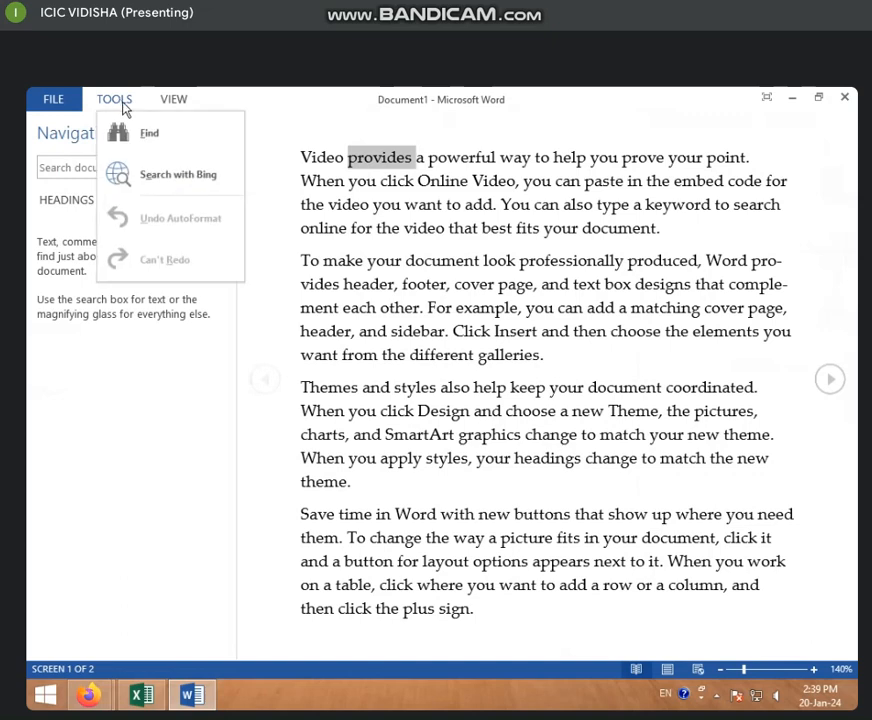
left_click(140, 182)
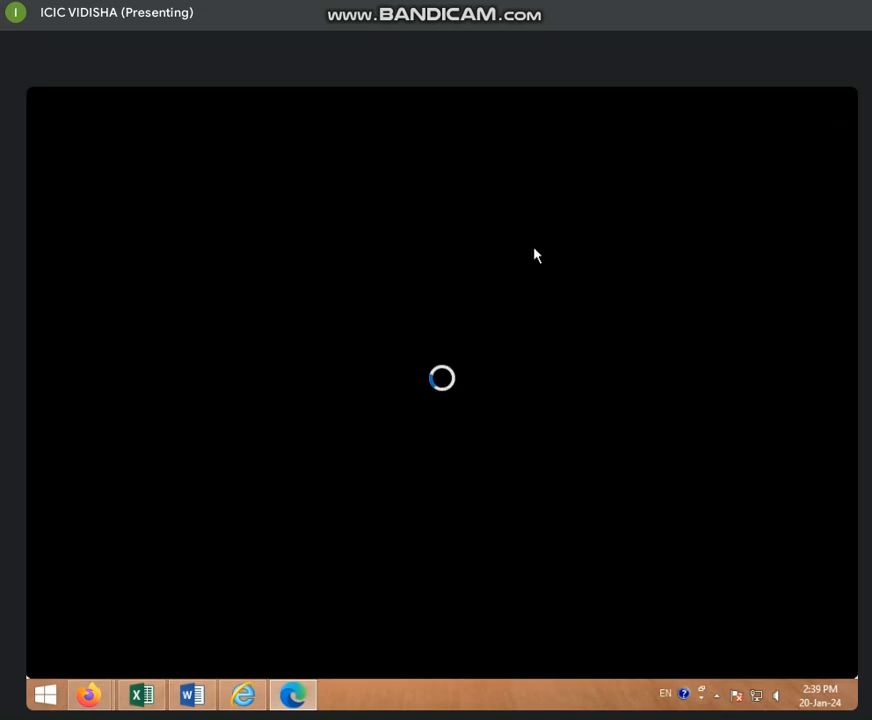
left_click(245, 696)
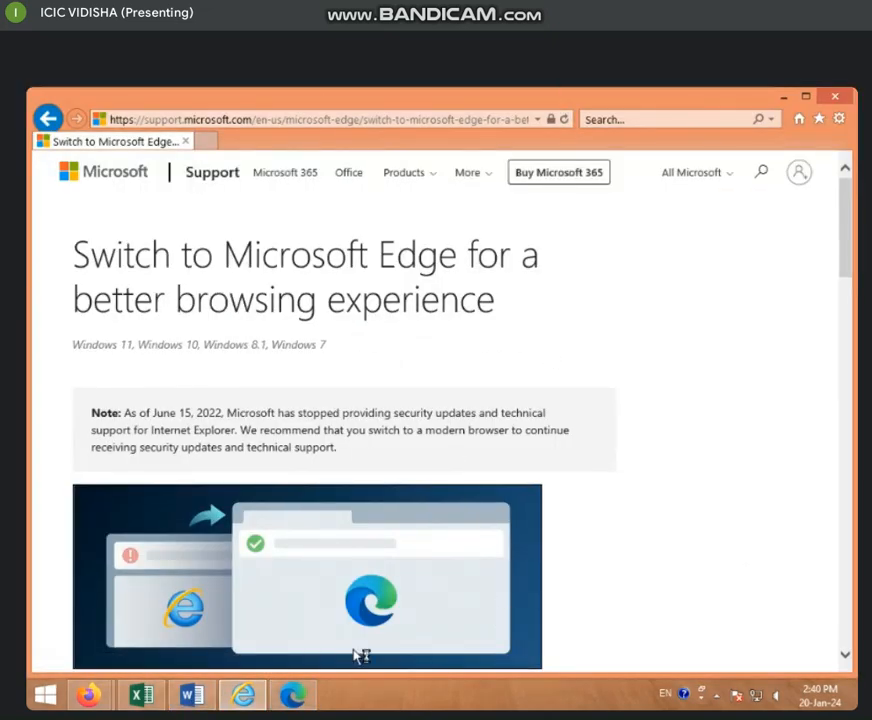
left_click(292, 694)
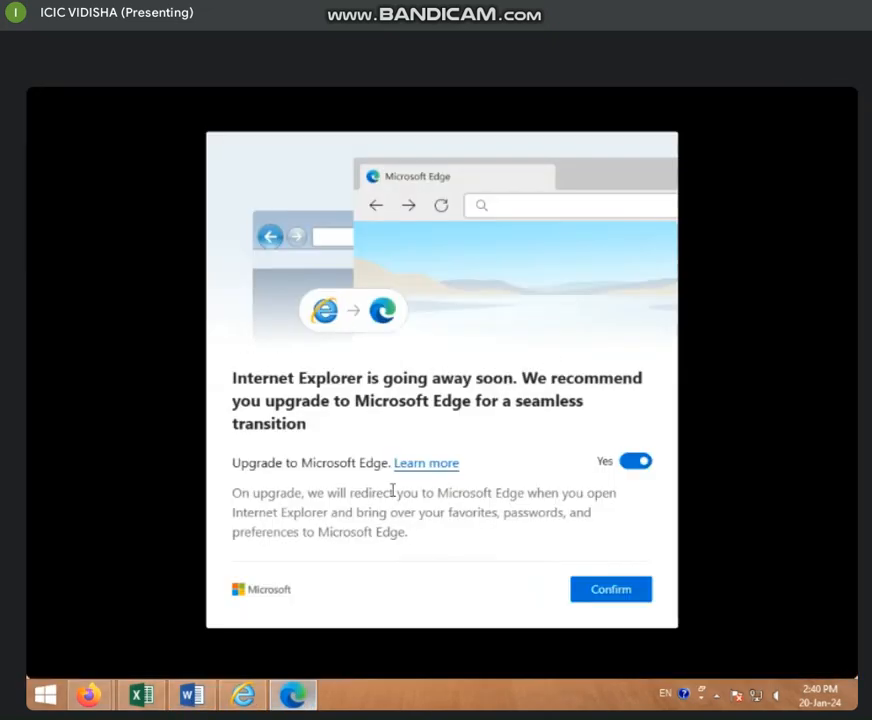
left_click(616, 594)
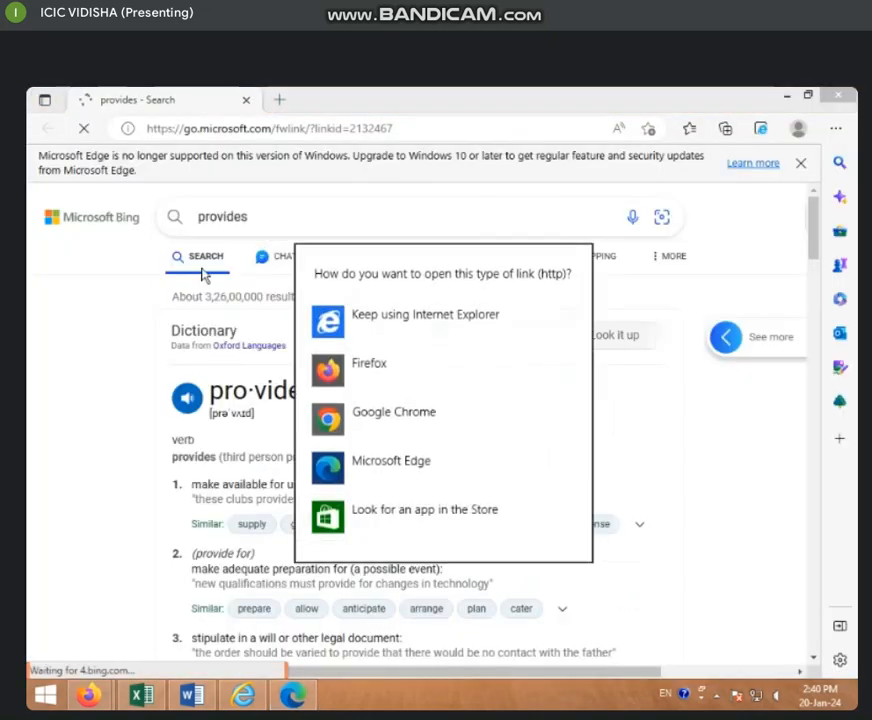
Return from the Edge welcome page to the Bing results for "provides" and look through the dictionary entries.
left_click(120, 412)
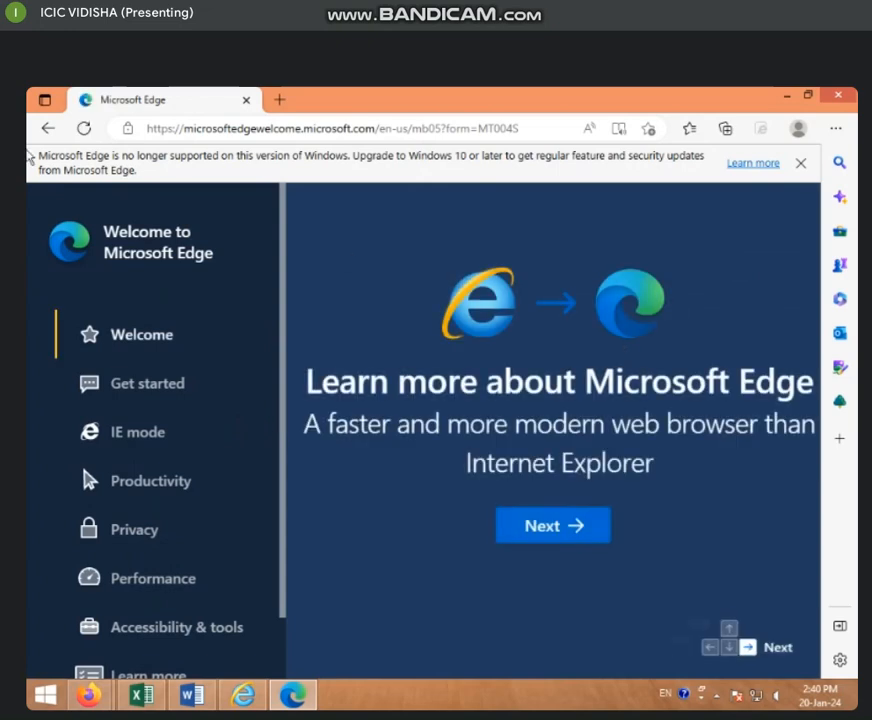
left_click(47, 128)
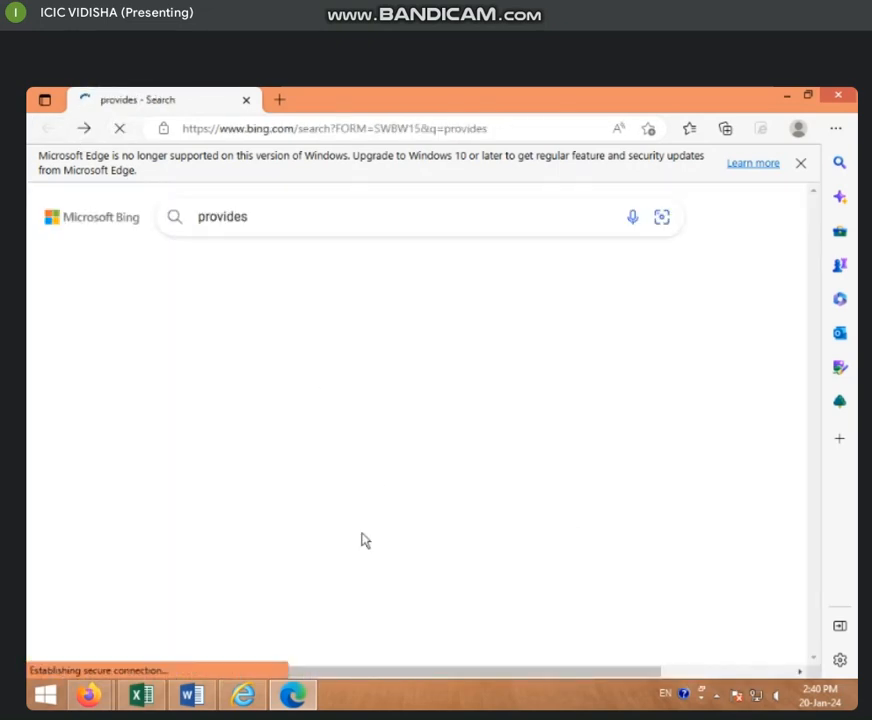
scroll(292, 496, "down", 10)
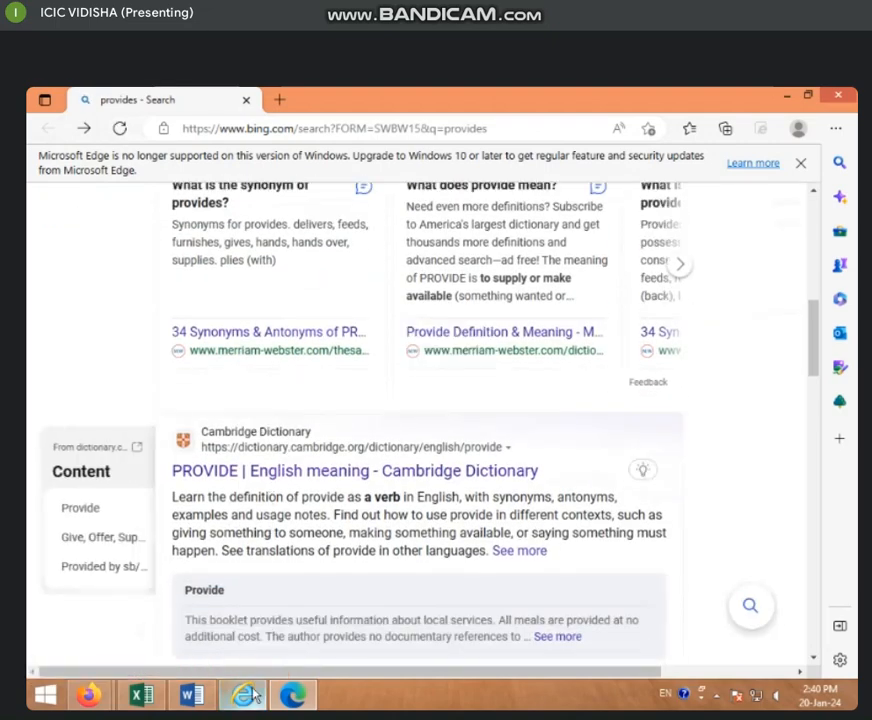
Switch back to Word, close the Navigation pane and leave Read Mode with Edit Document.
left_click(191, 693)
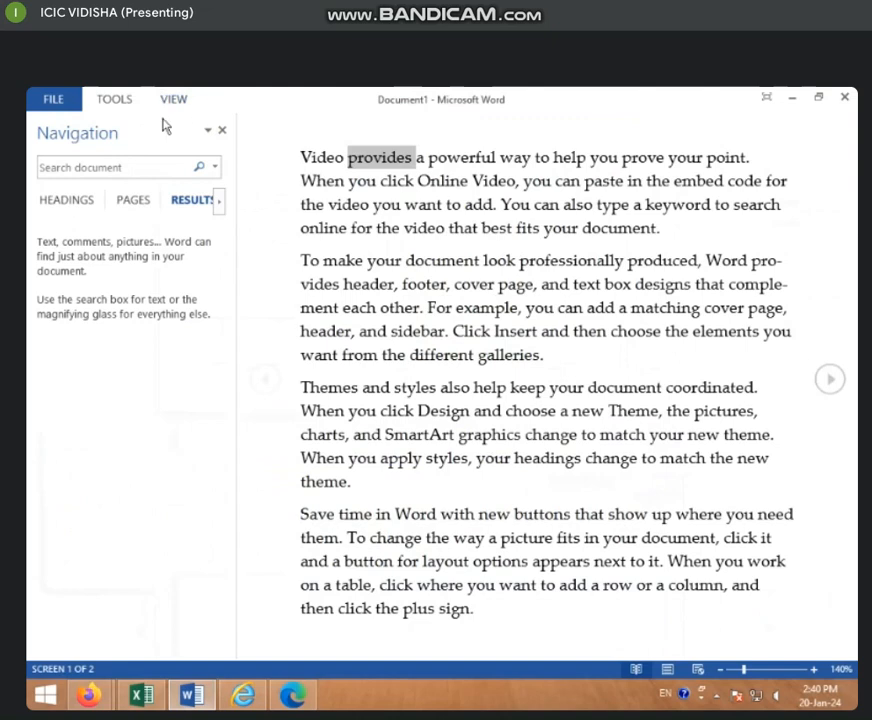
left_click(114, 101)
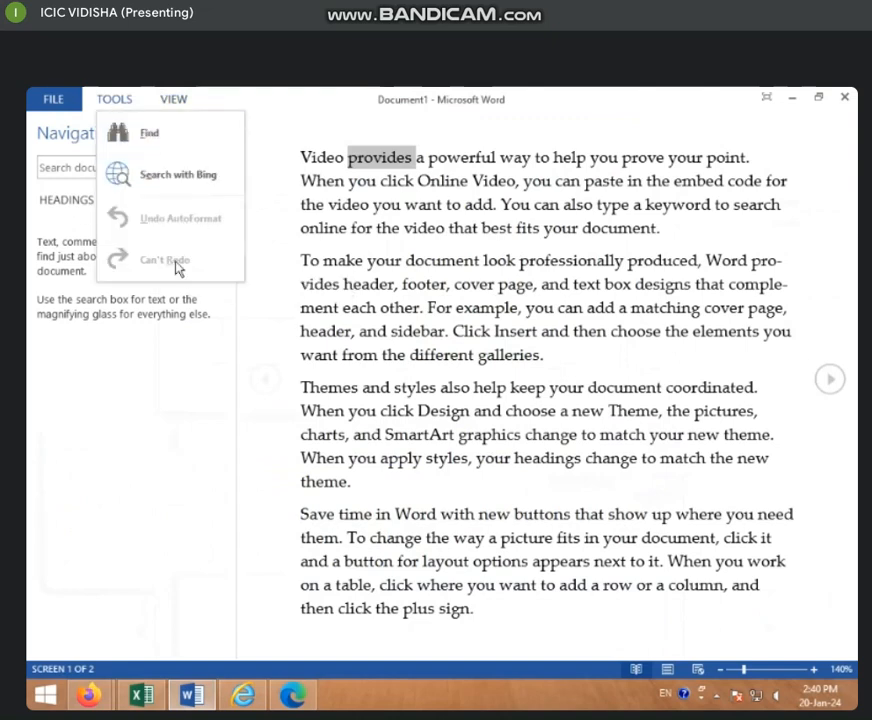
left_click(169, 104)
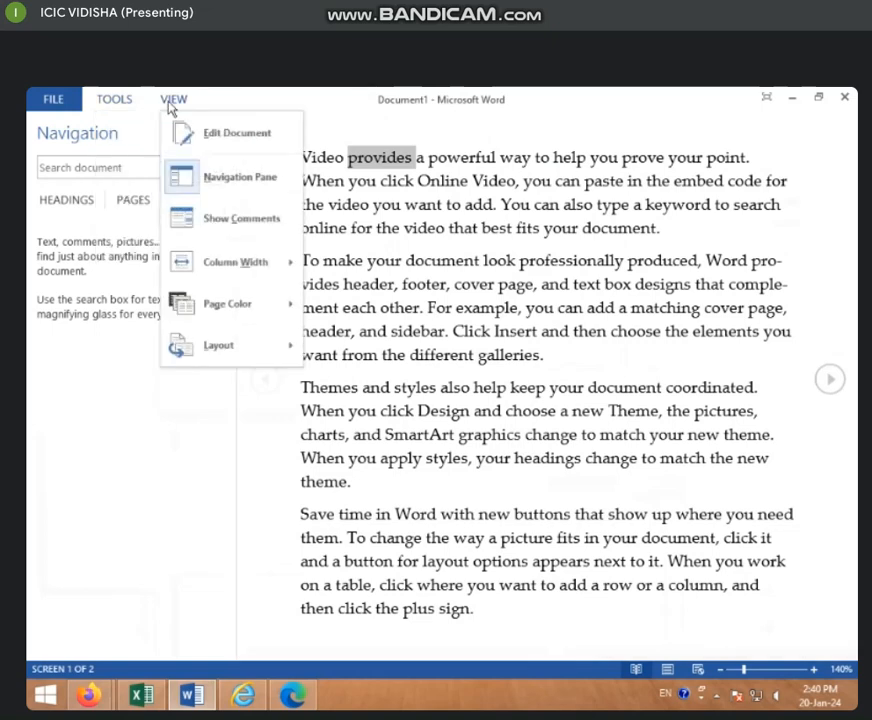
left_click(489, 184)
left_click(222, 131)
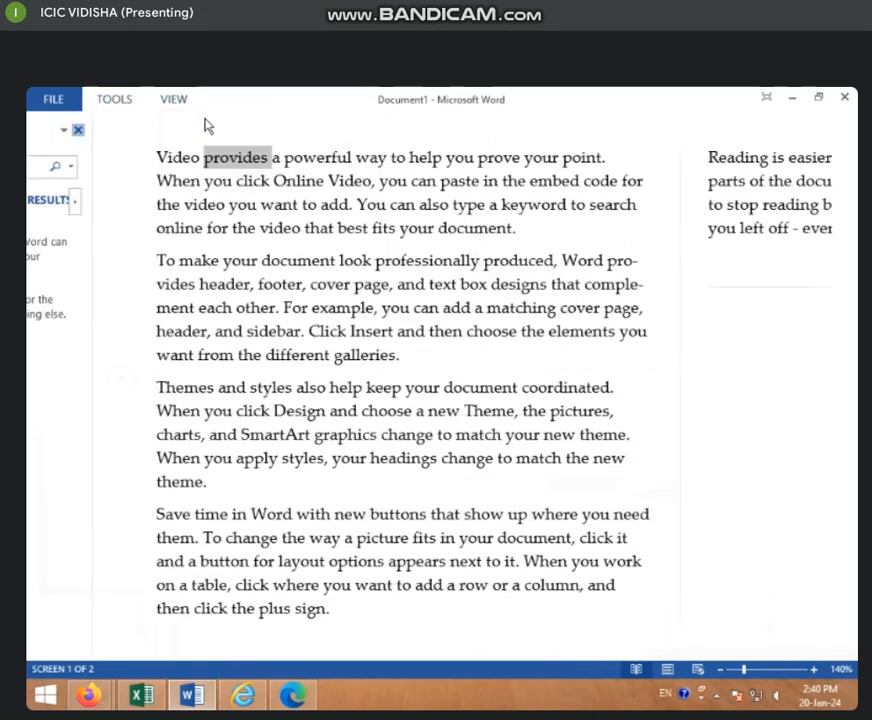
left_click(173, 100)
left_click(207, 140)
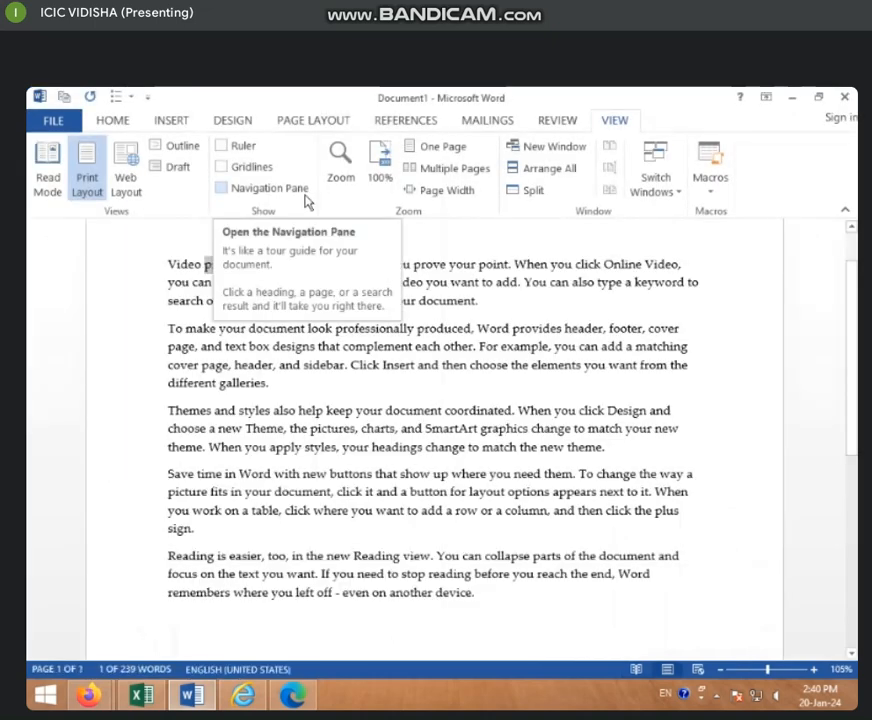
View the document in Read Mode twice, returning to Print Layout each time.
left_click(44, 180)
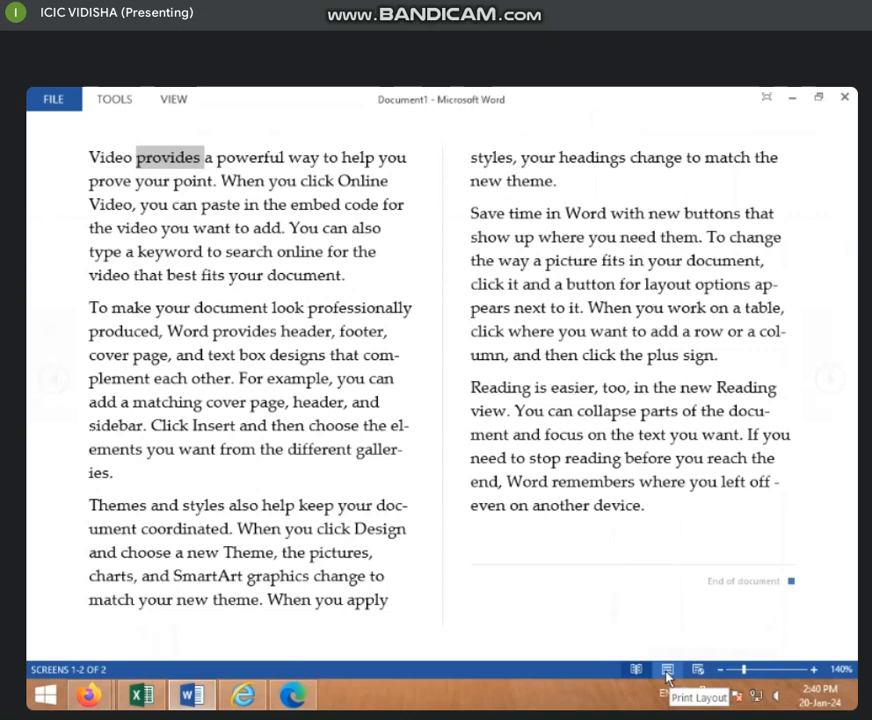
left_click(667, 670)
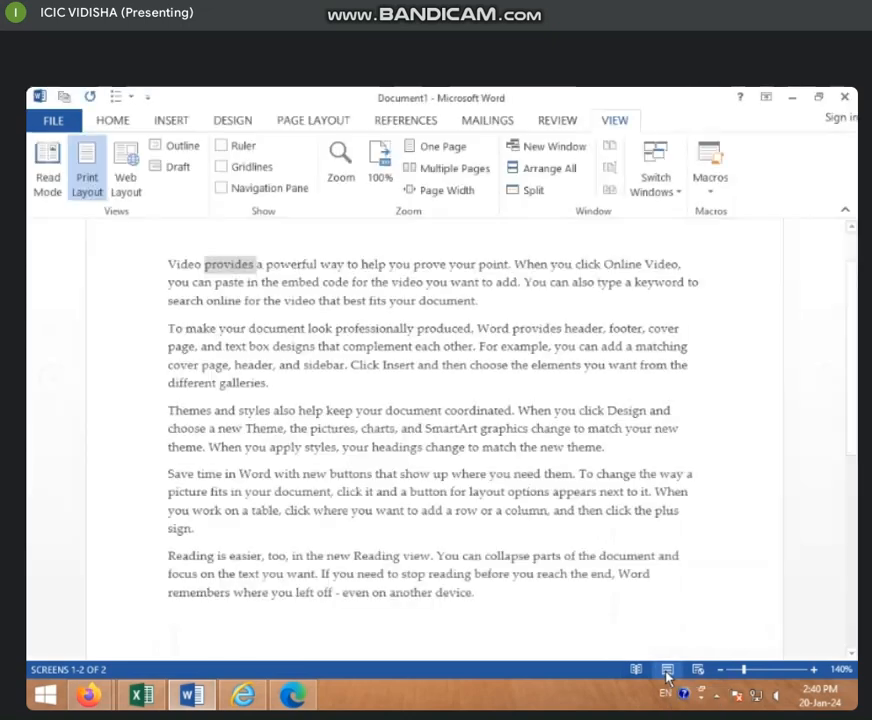
left_click(40, 190)
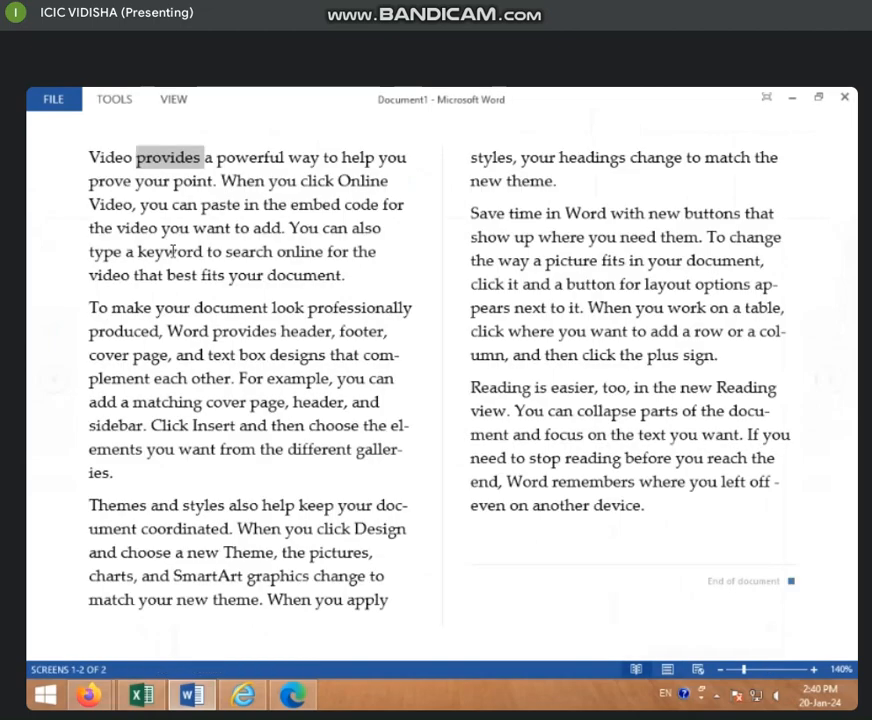
key("Escape")
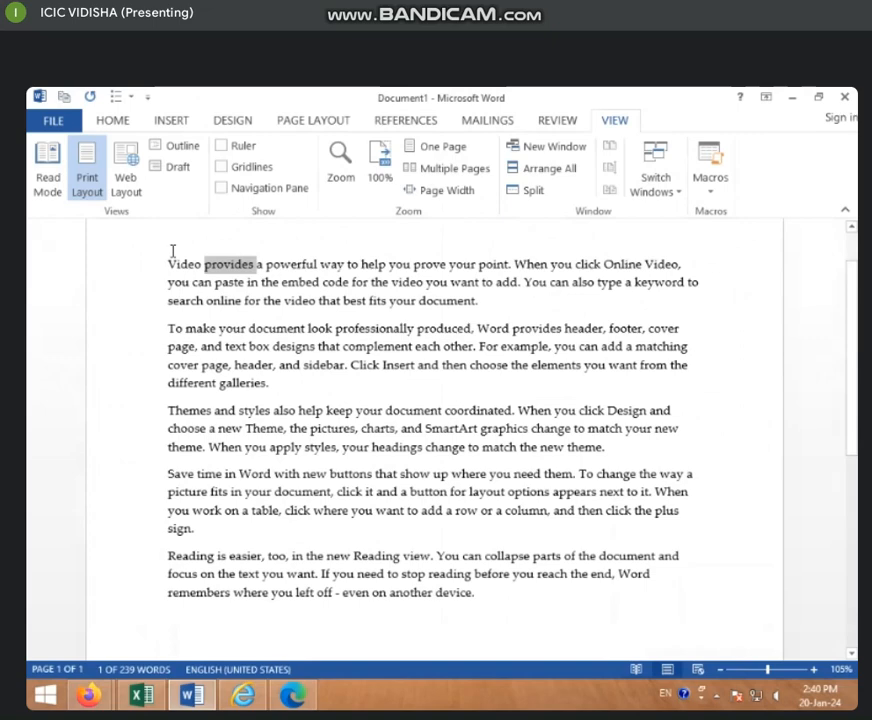
Replace the selected word "provides" with "FNM,FNG,FMDNG,MFDN" in Web Layout and check the text in Read Mode.
left_click(124, 192)
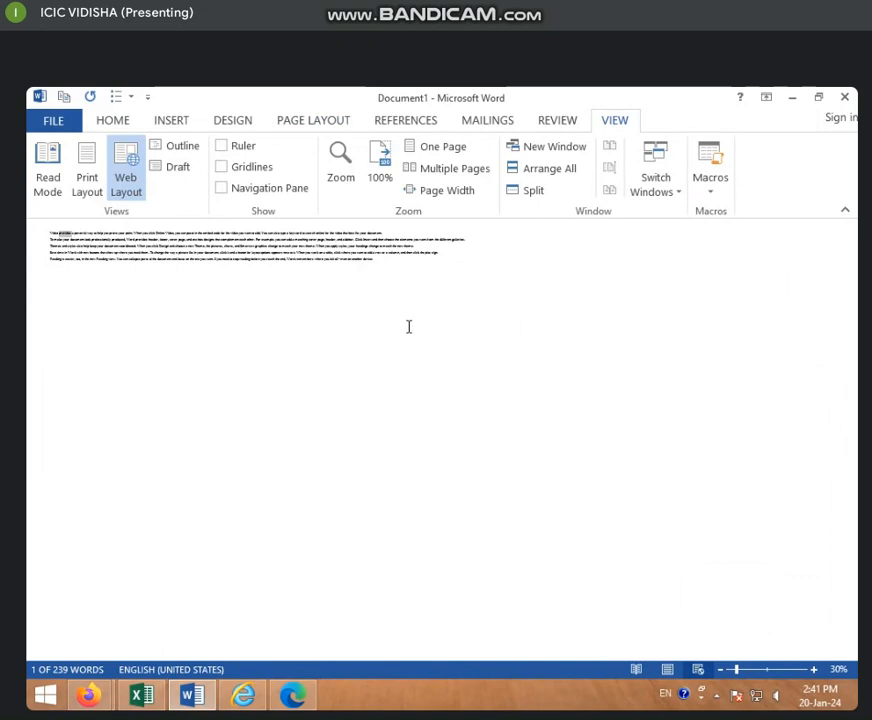
type("POIUPOIUPOIUIOUPIO")
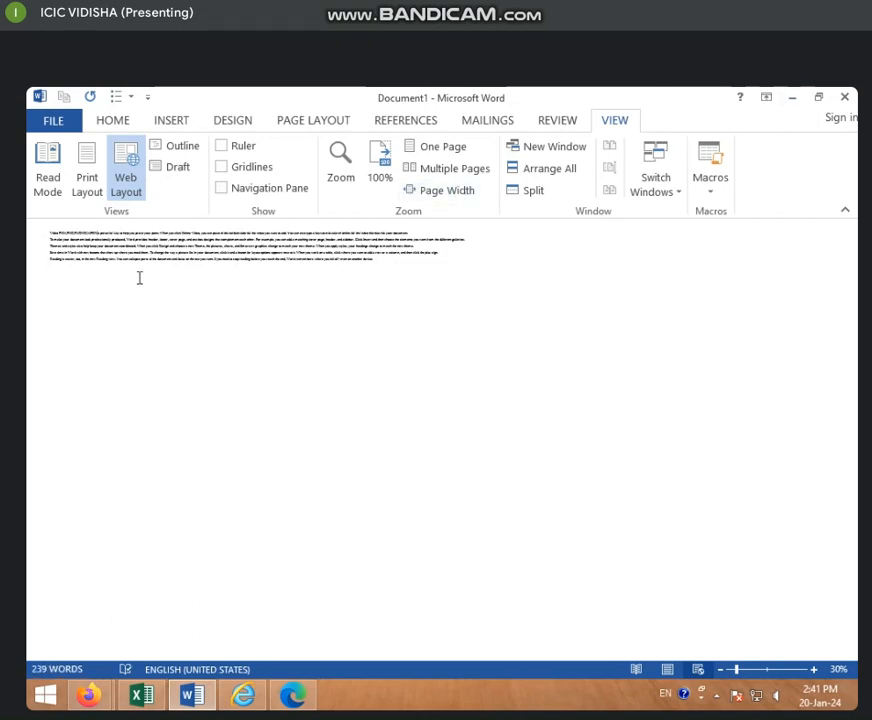
left_click(43, 185)
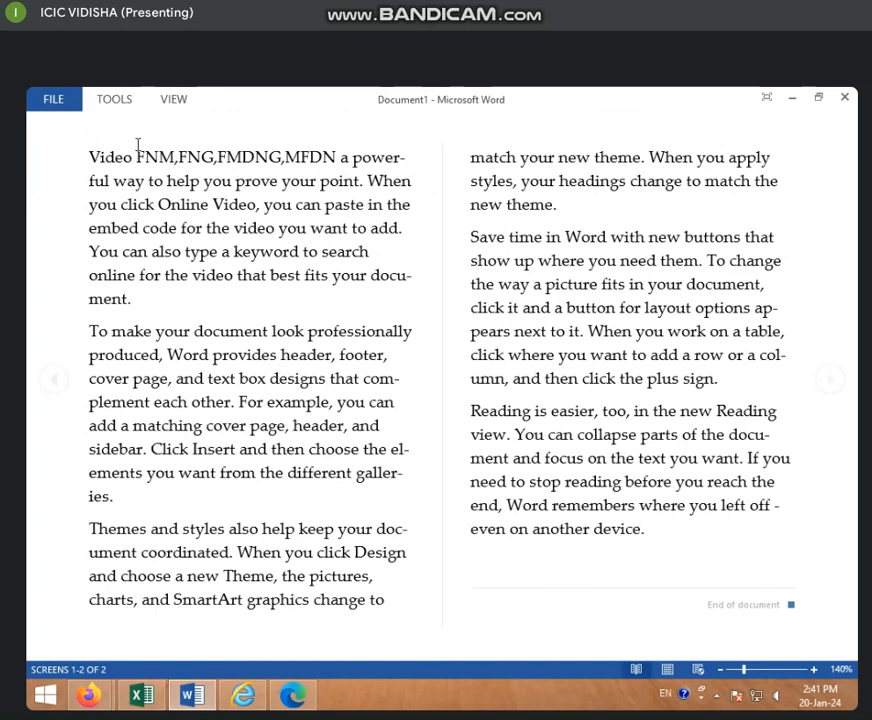
key("Escape")
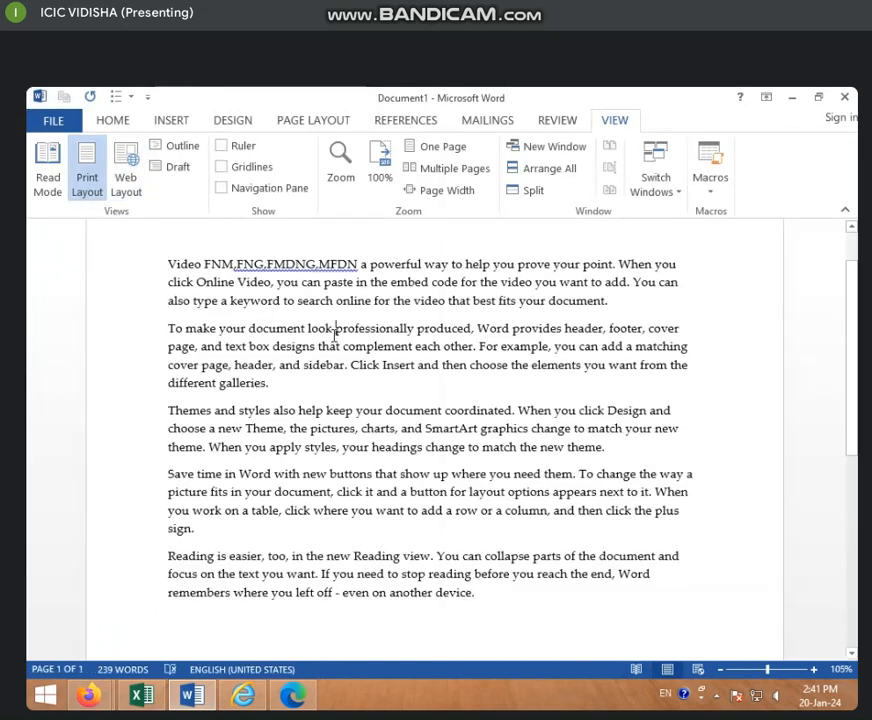
Select and copy the whole document's text, then paste it repeatedly to fill several pages.
key("ctrl+a")
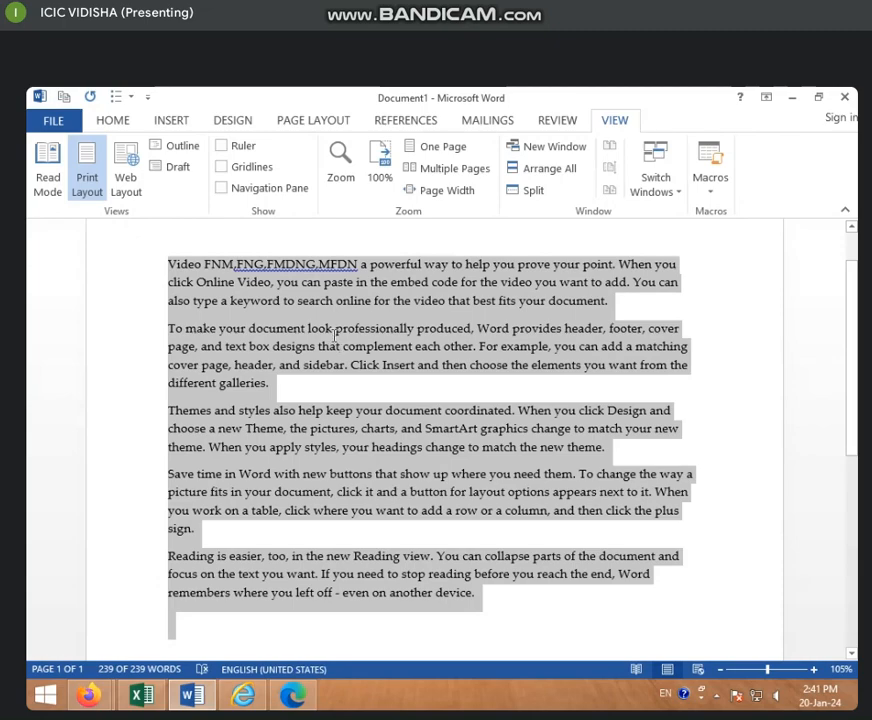
key("ctrl+v")
key("ctrl+v")
key("ctrl+v")
key("ctrl+v")
key("ctrl+v")
key("ctrl+v")
key("ctrl+v")
key("ctrl+v")
key("ctrl+v")
key("ctrl+v")
key("ctrl+v")
key("ctrl+v")
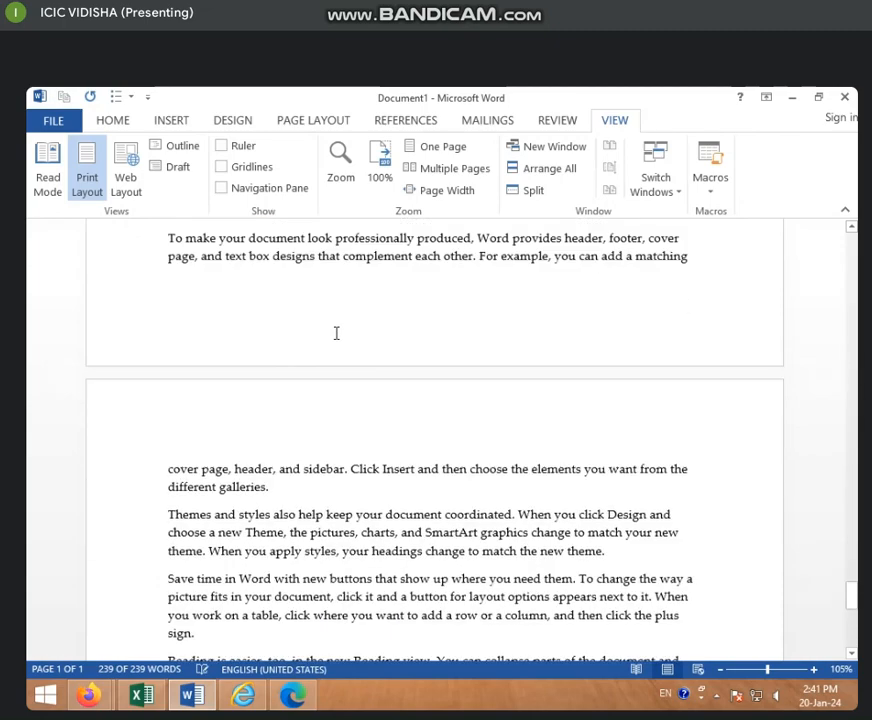
Show the document in Web Layout, zoom in to 80% and look through the continuous text.
left_click(120, 165)
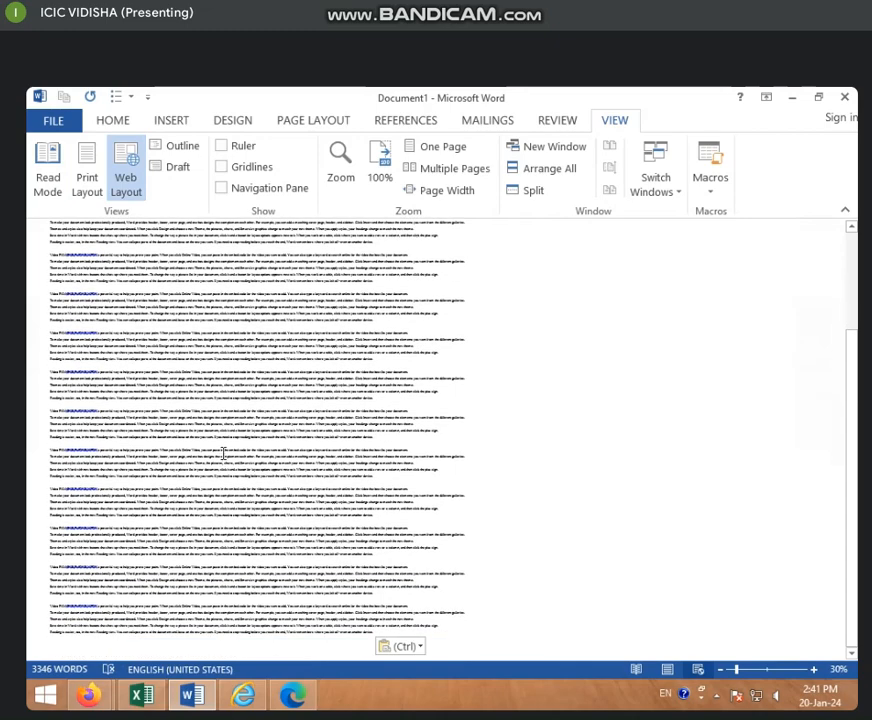
left_click(813, 670)
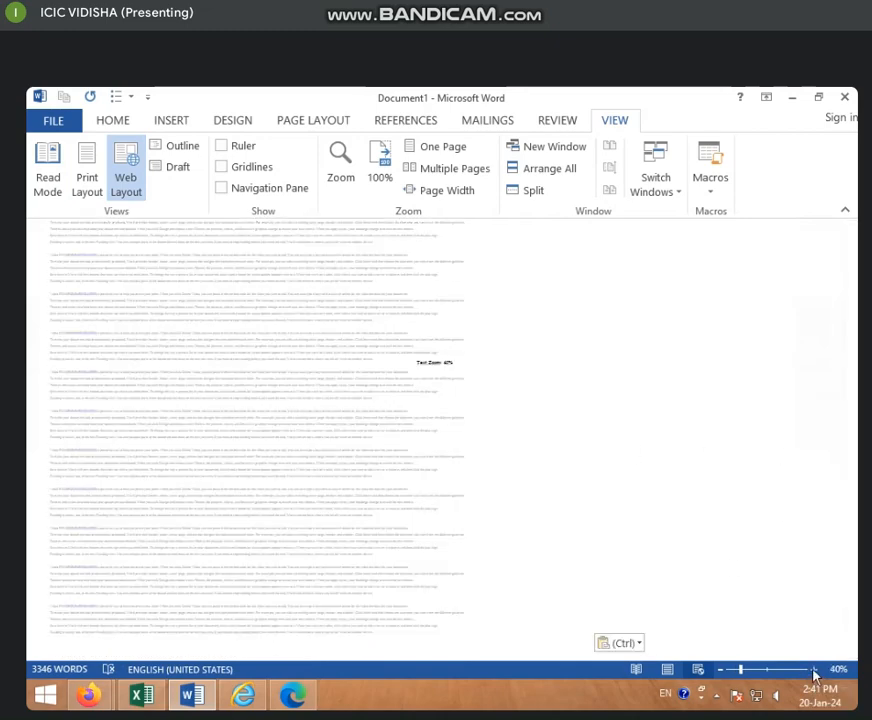
left_click(814, 670)
left_click(816, 670)
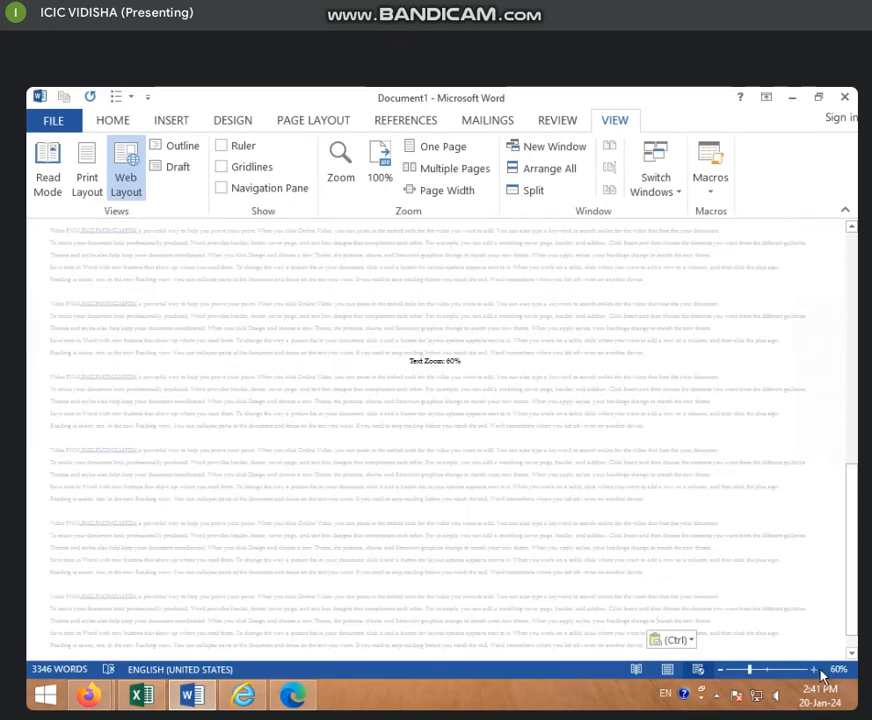
left_click(814, 670)
left_click(814, 670)
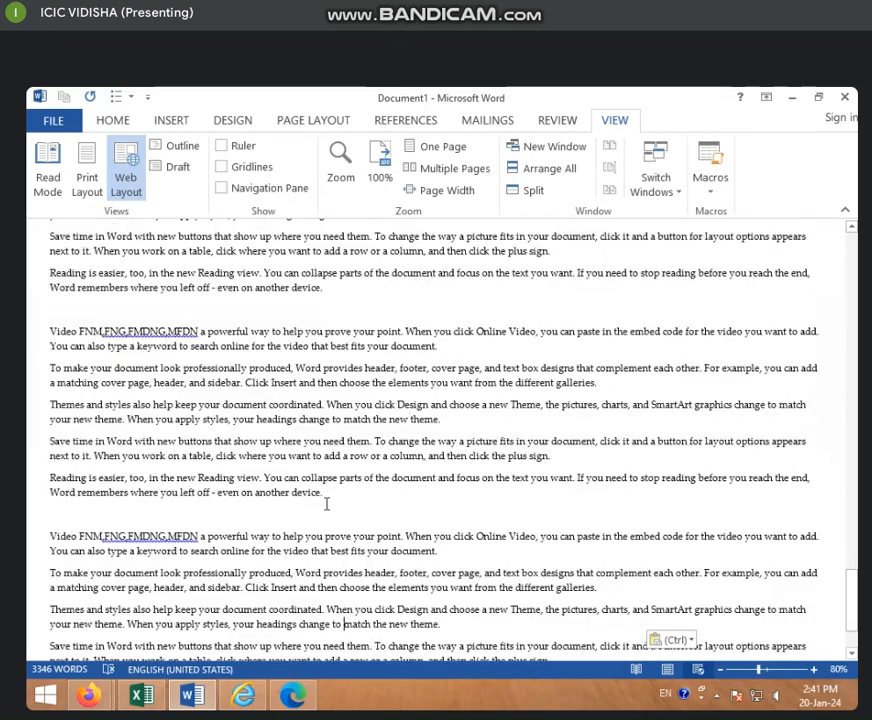
scroll(326, 504, "up", 10)
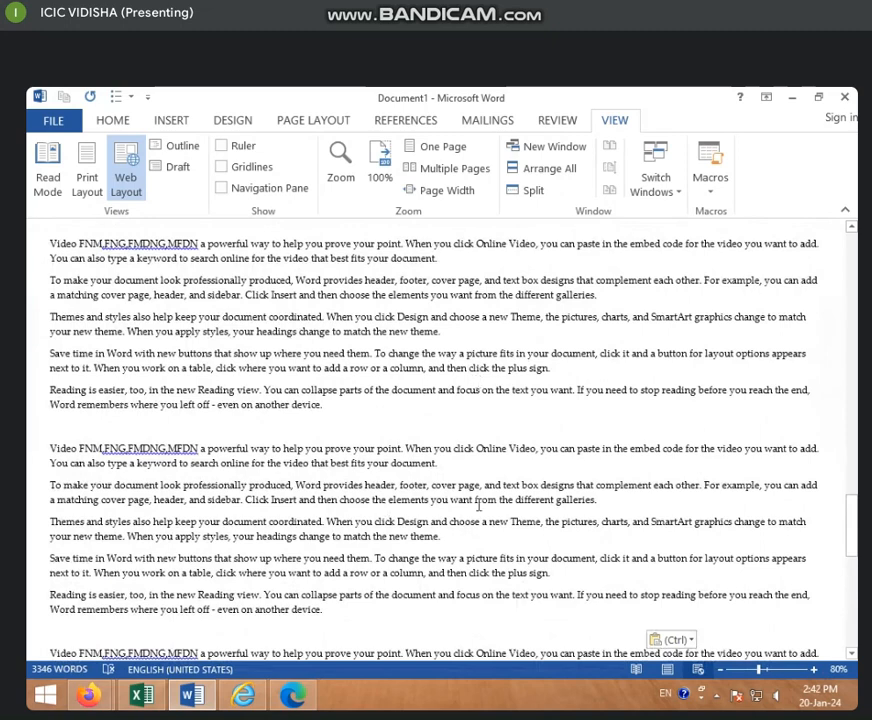
Enlarge the Web Layout view to 484% and look through how the lines wrap to the window.
left_click(808, 671)
scroll(577, 508, "up", 4)
scroll(505, 530, "down", 3)
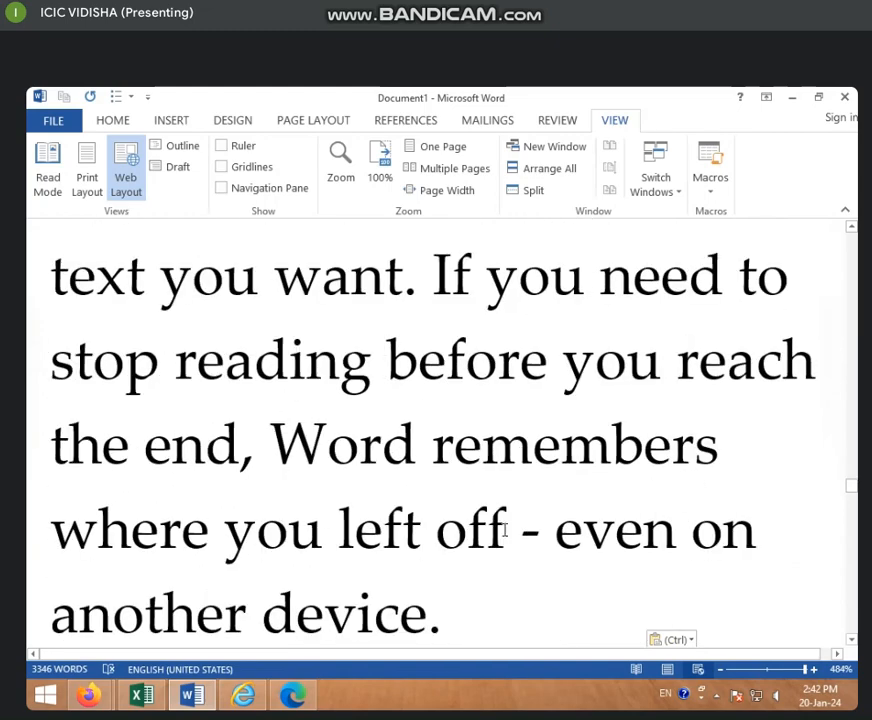
scroll(505, 530, "down", 6)
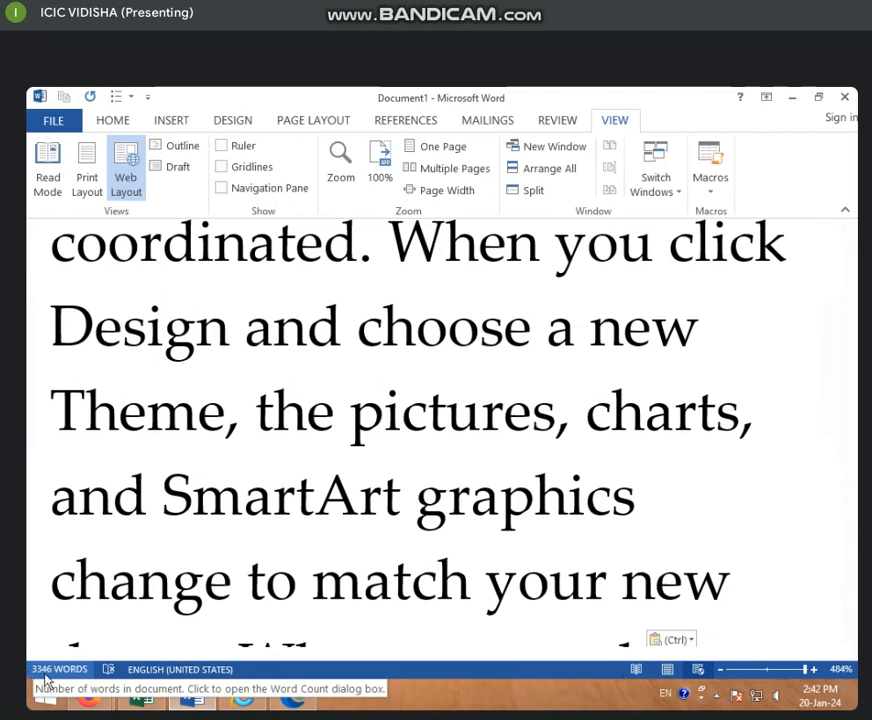
scroll(74, 545, "down", 4)
scroll(76, 537, "down", 4)
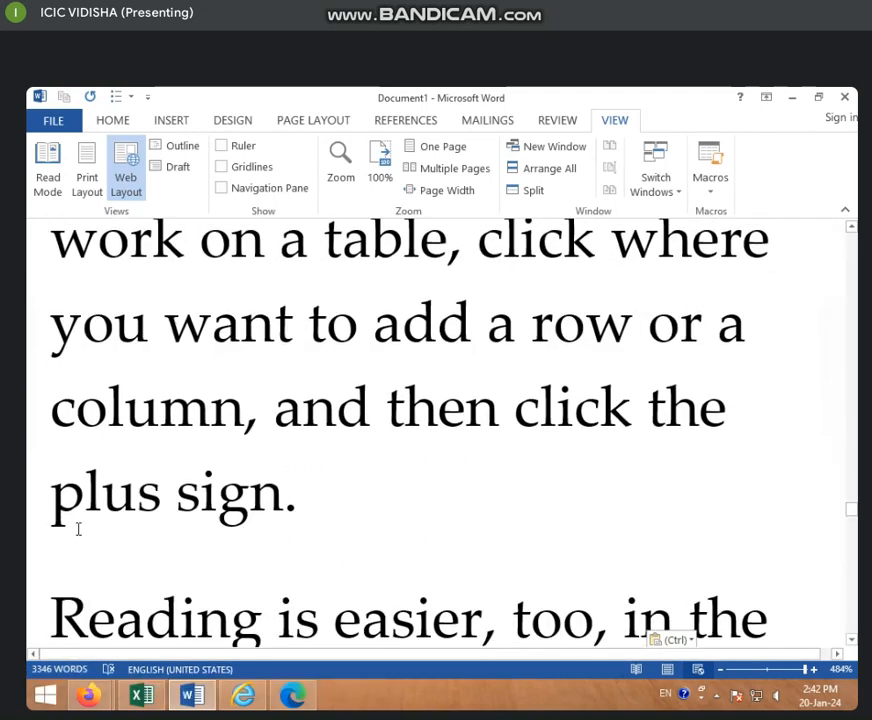
Reduce the Web Layout zoom to 130%.
left_click(722, 669)
left_click(722, 669)
left_click(722, 669)
left_click(722, 669)
left_click(722, 669)
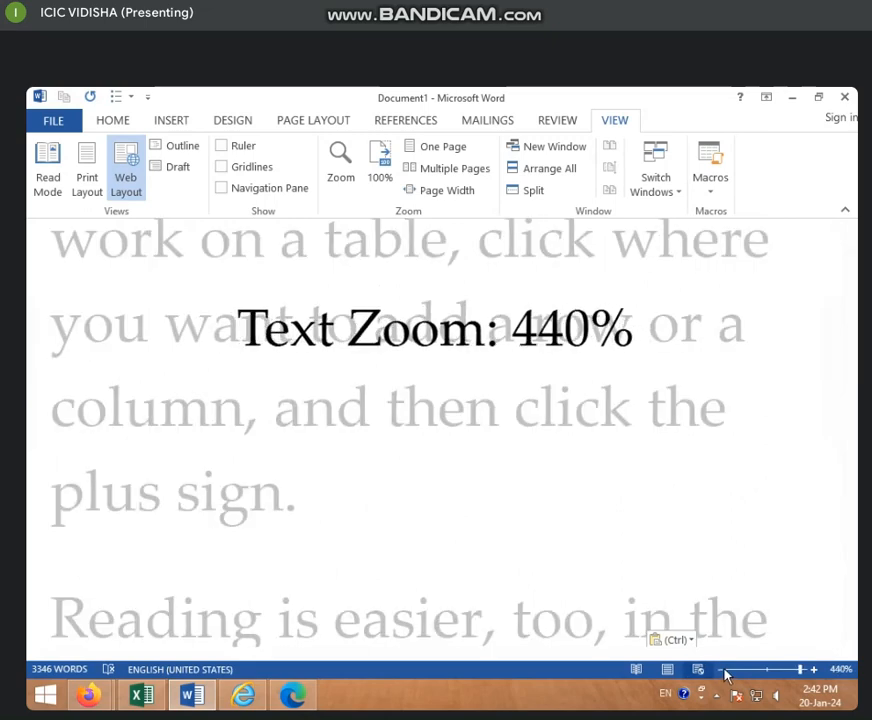
left_click(722, 669)
left_click(723, 670)
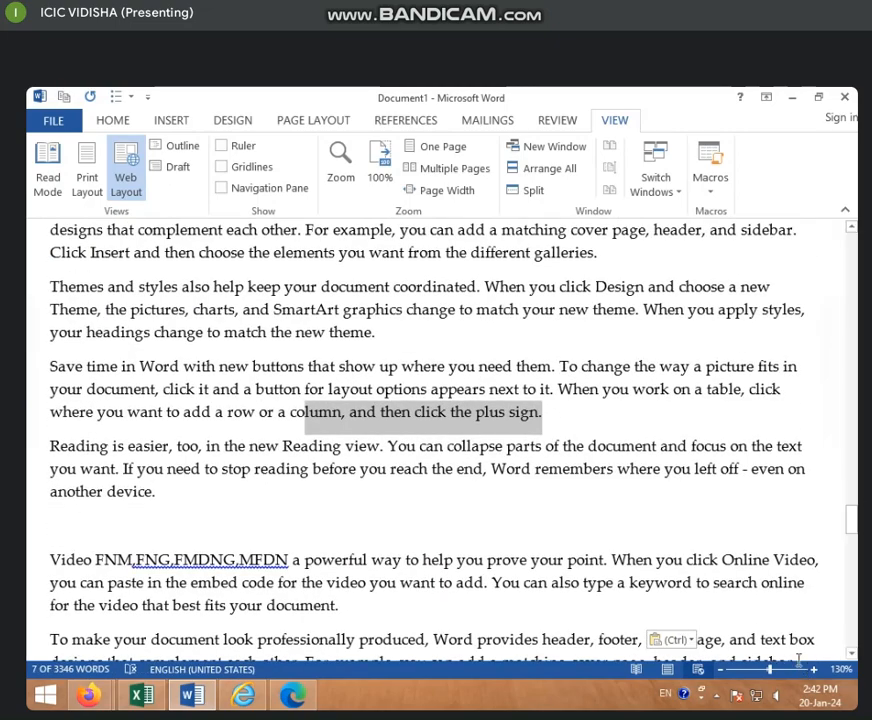
Zoom the Web Layout out to 42% and look through the document from its end back towards the beginning.
left_click(773, 670)
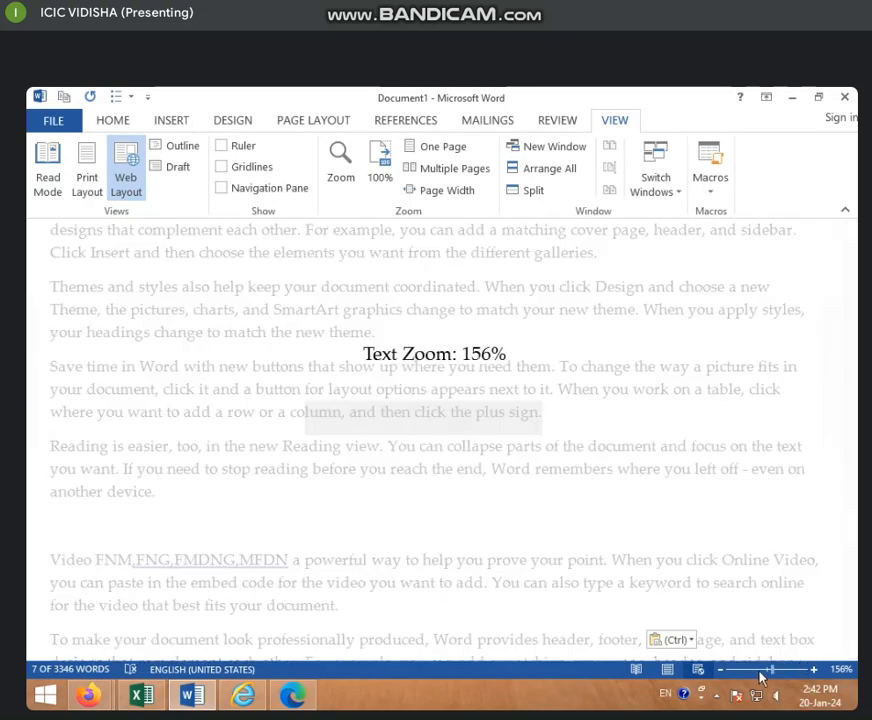
left_click_drag(775, 670, 744, 679)
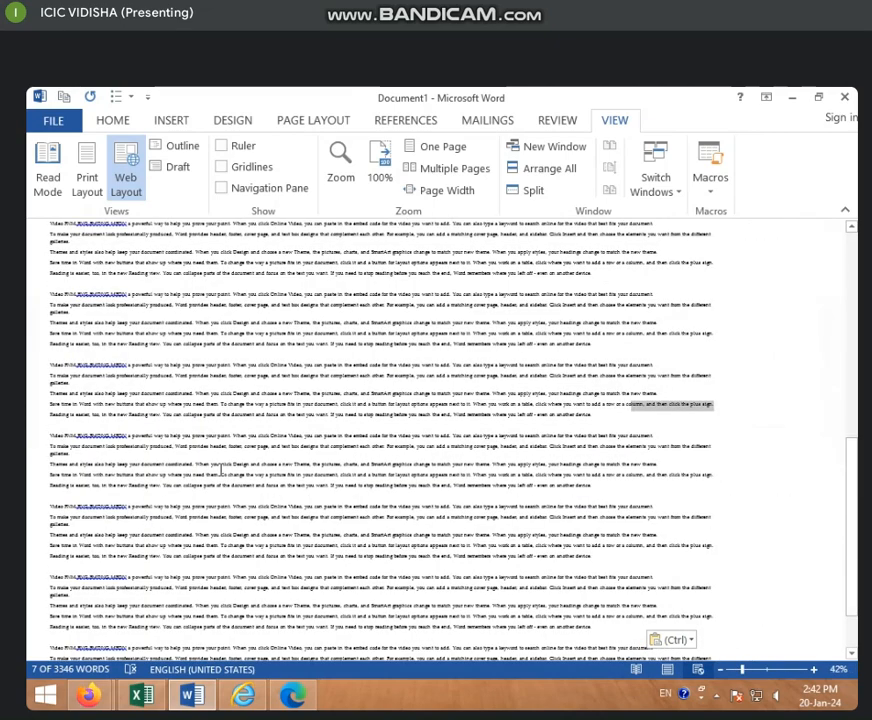
scroll(177, 300, "down", 3)
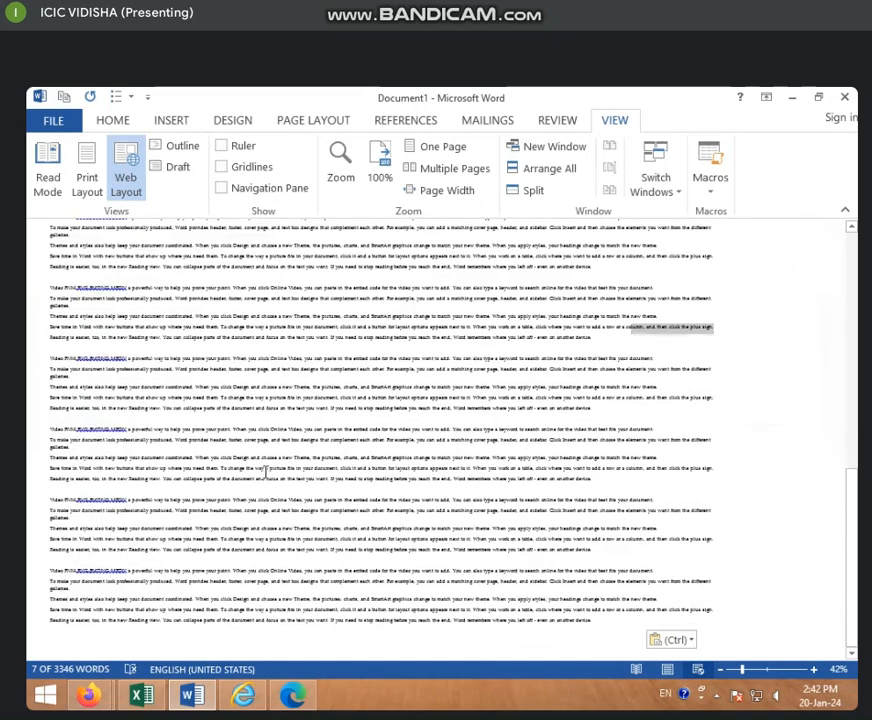
scroll(265, 488, "up", 10)
scroll(265, 488, "up", 5)
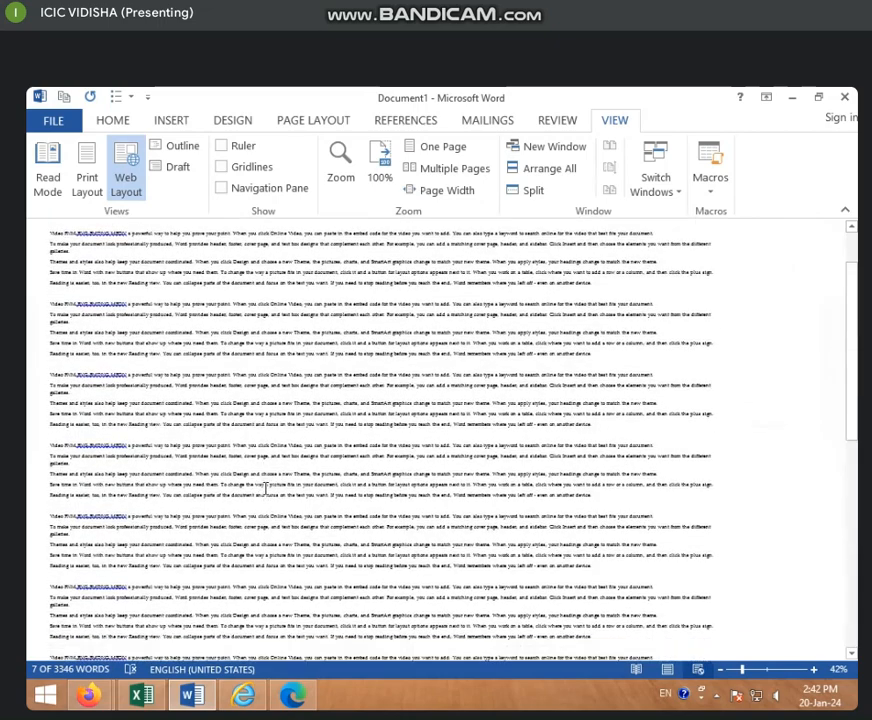
Return to Print Layout and look through the separate pages and the breaks between them.
left_click(87, 180)
scroll(370, 518, "up", 3)
scroll(361, 507, "up", 6)
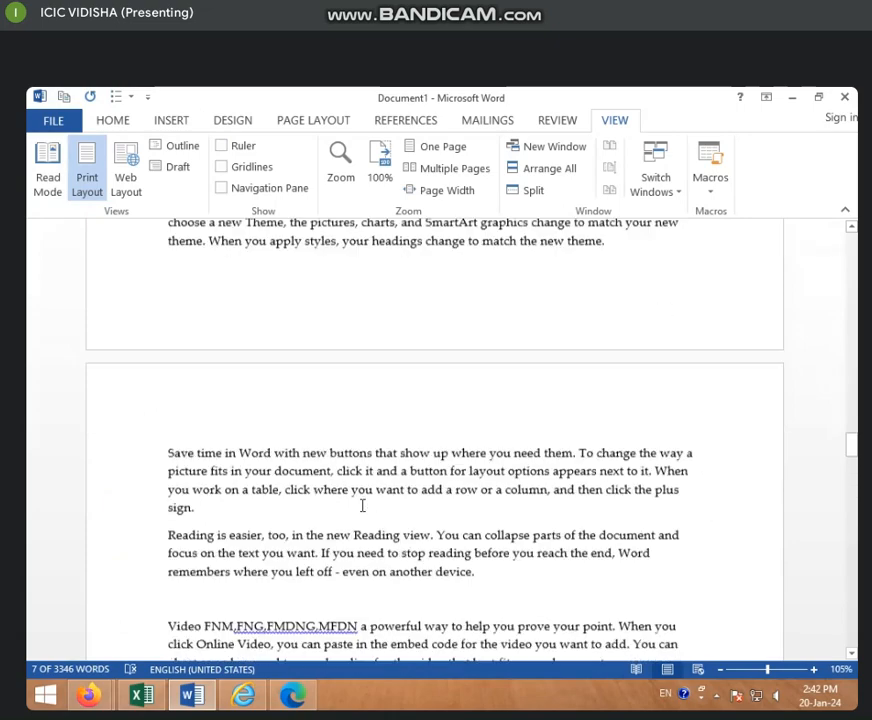
scroll(358, 495, "down", 6)
scroll(372, 498, "up", 5)
scroll(300, 350, "down", 4)
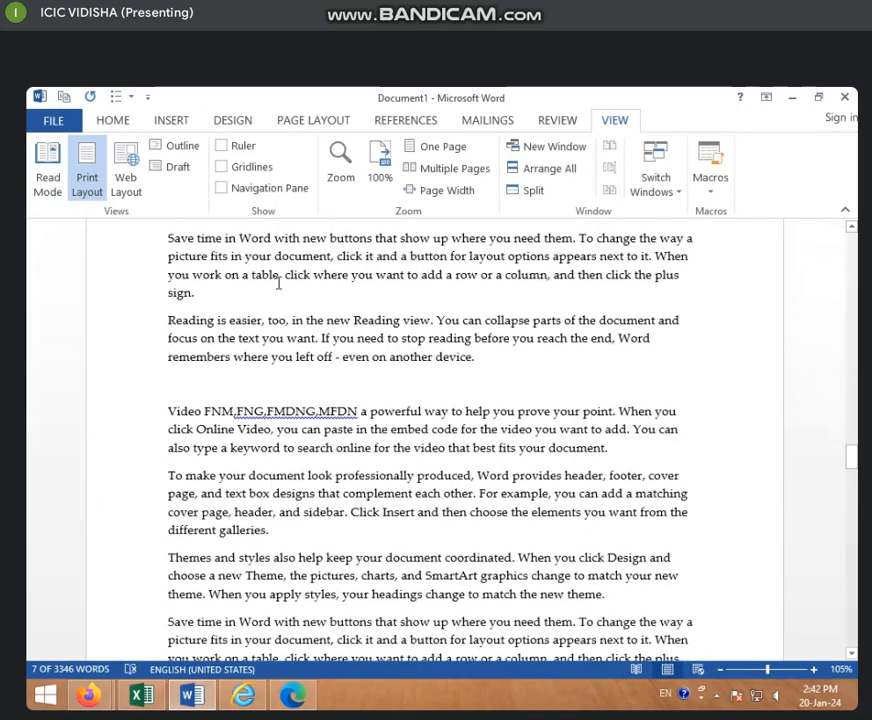
Examine the paragraphs in Outline view and return to Print Layout.
left_click(168, 150)
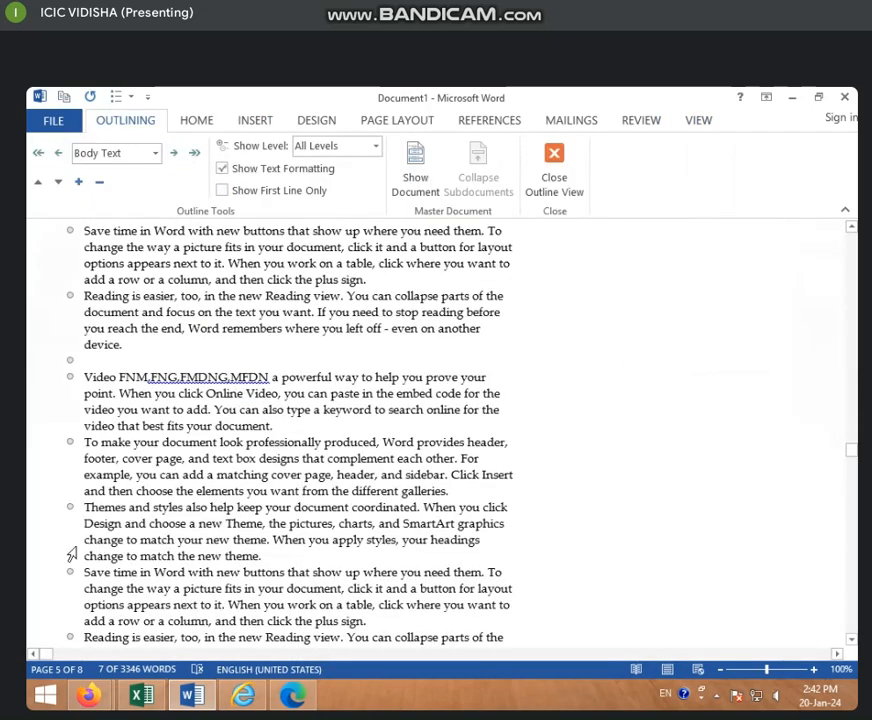
scroll(70, 444, "down", 9)
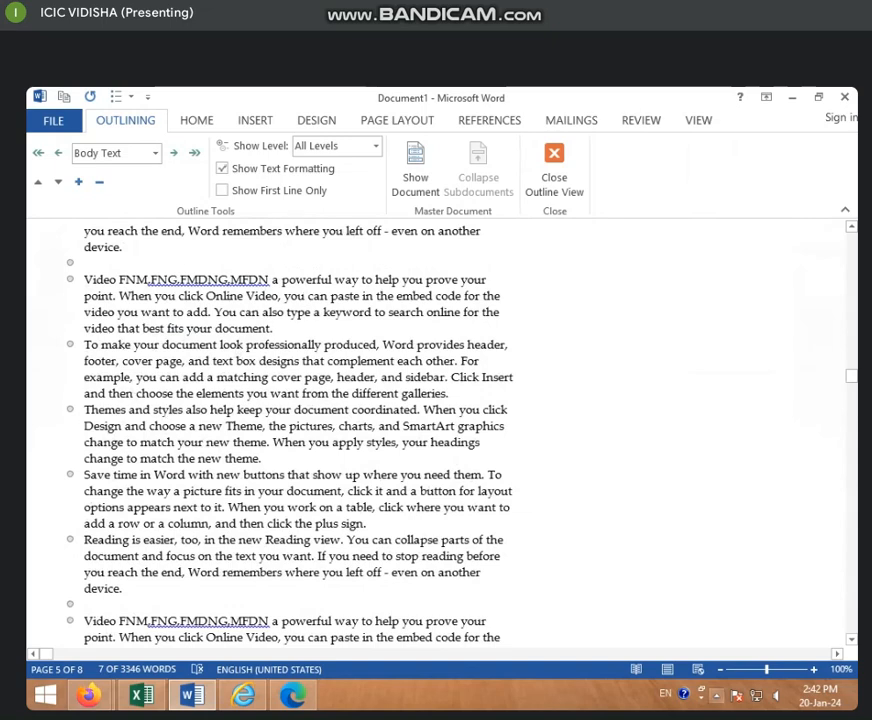
left_click(666, 675)
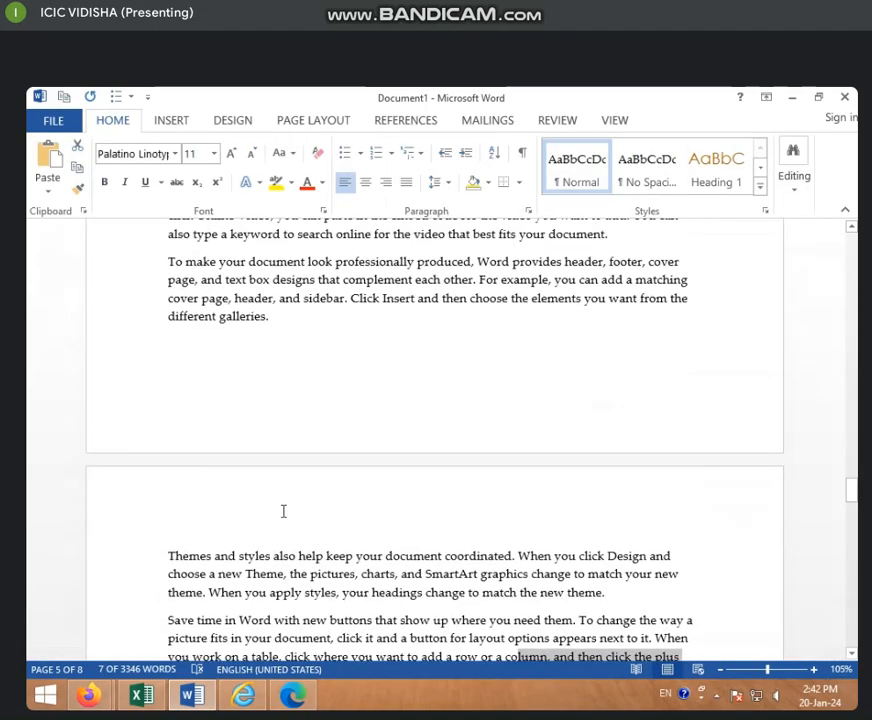
Delete a long block of text beginning in the "Video" paragraph on page 3.
left_click_drag(198, 291, 480, 335)
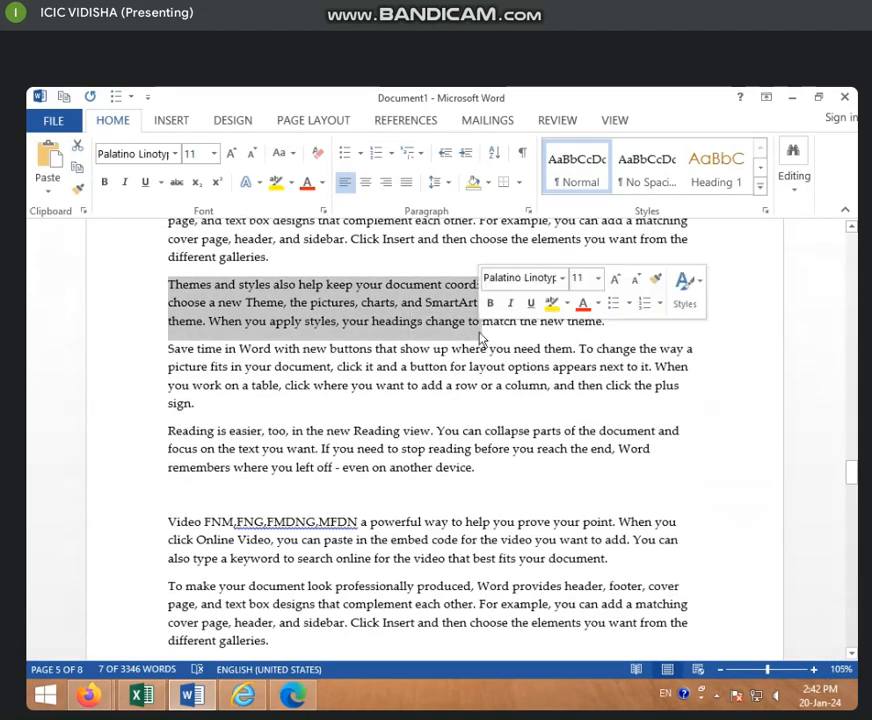
scroll(455, 378, "up", 18)
scroll(455, 378, "up", 15)
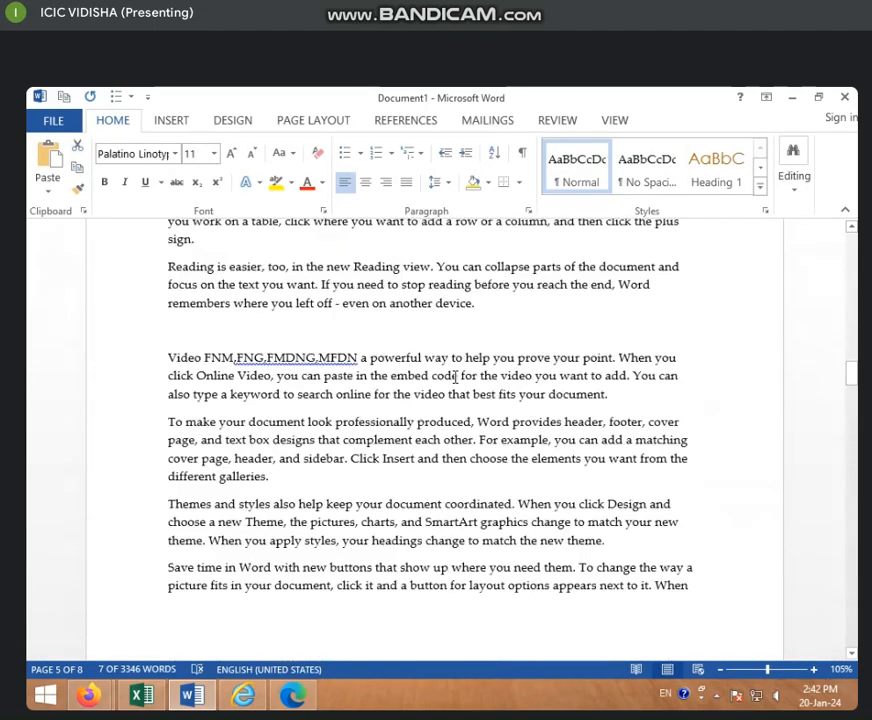
left_click_drag(203, 353, 473, 692)
key("BackSpace")
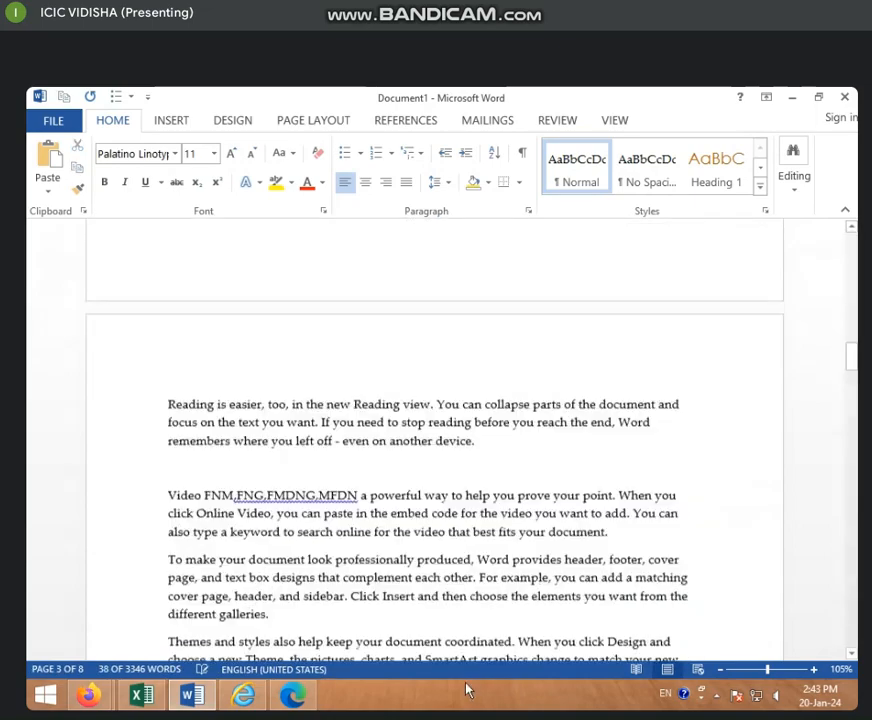
Format the text from the document's start through "Save time in Word with new buttons that show up where you" in standard orange at size 16.
scroll(315, 500, "up", 12)
scroll(315, 500, "up", 5)
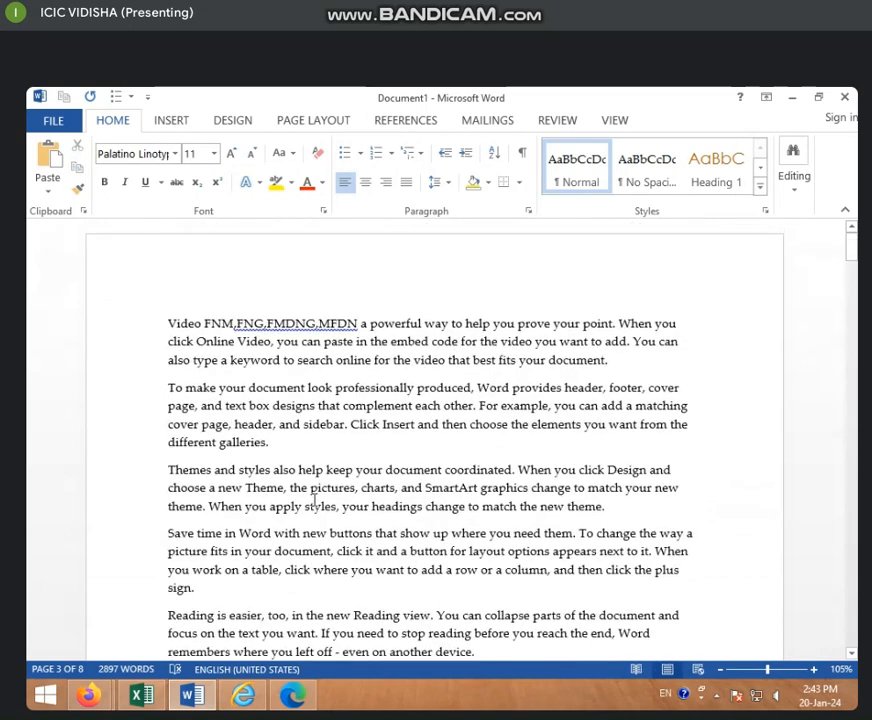
left_click_drag(168, 323, 512, 533)
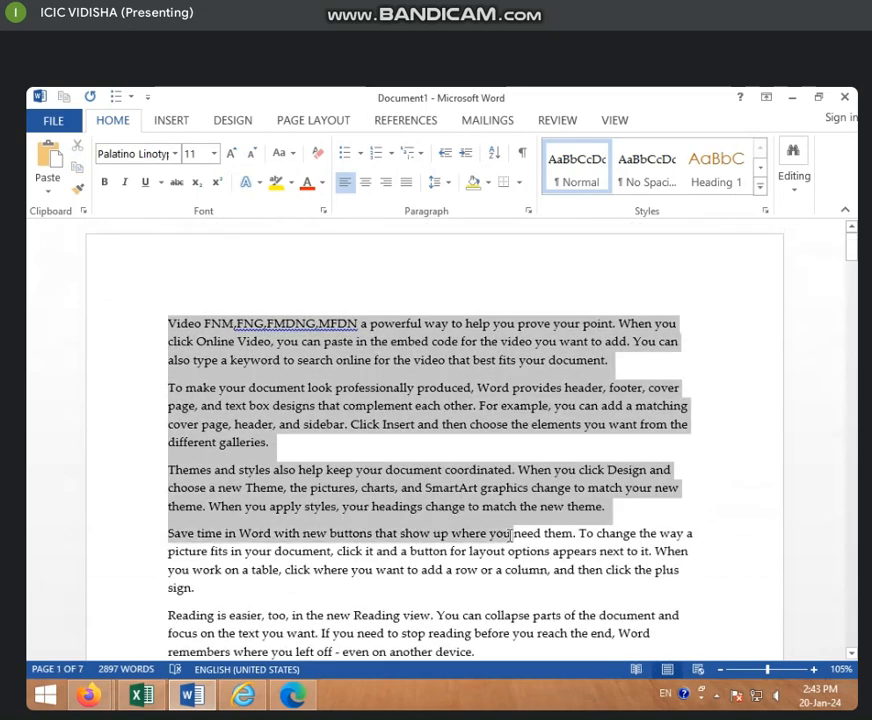
left_click(322, 183)
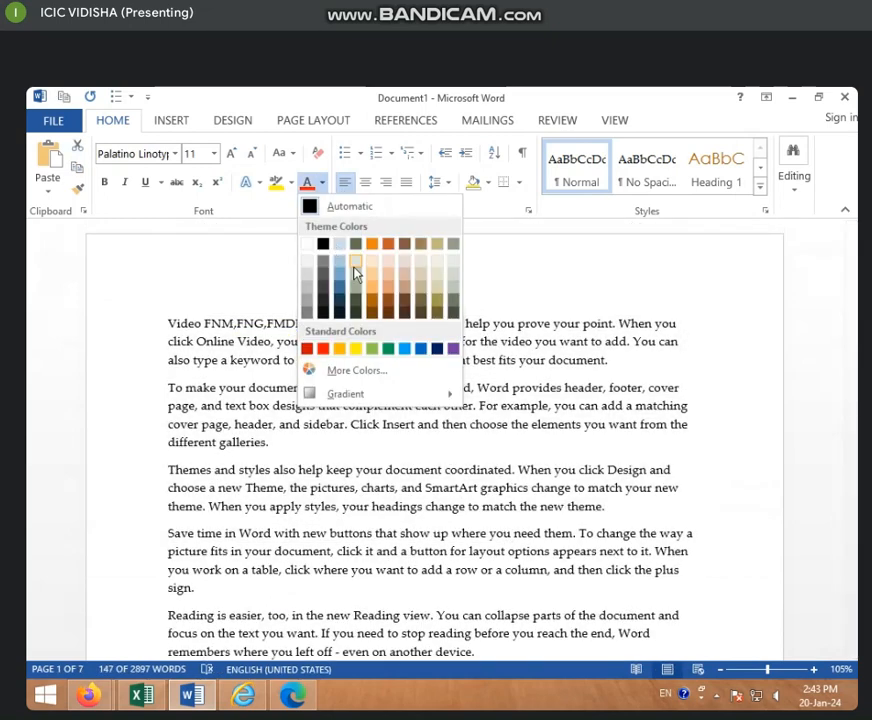
left_click(339, 350)
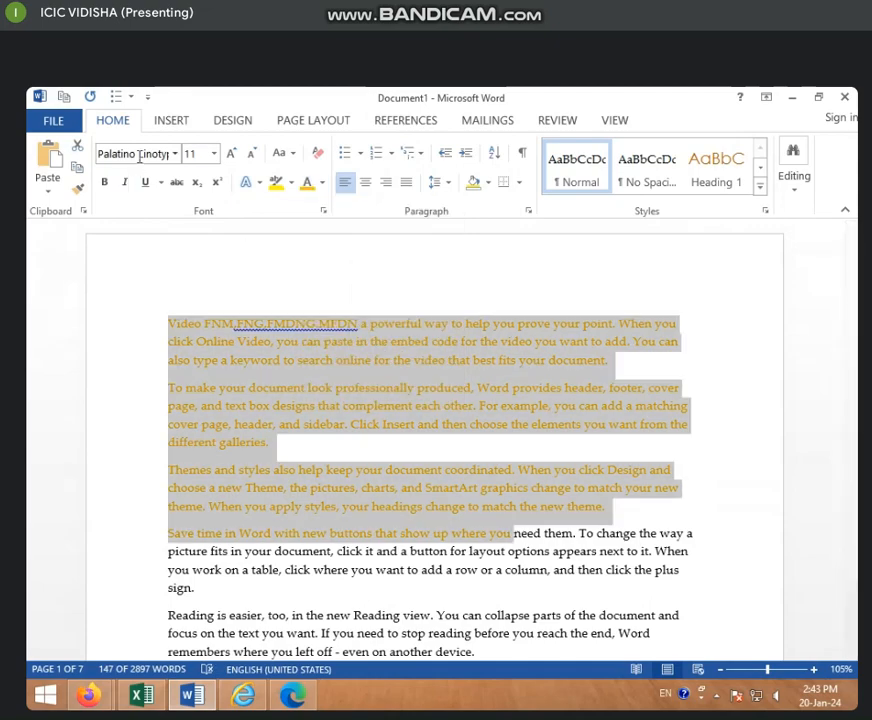
left_click(231, 155)
left_click(231, 155)
left_click(231, 155)
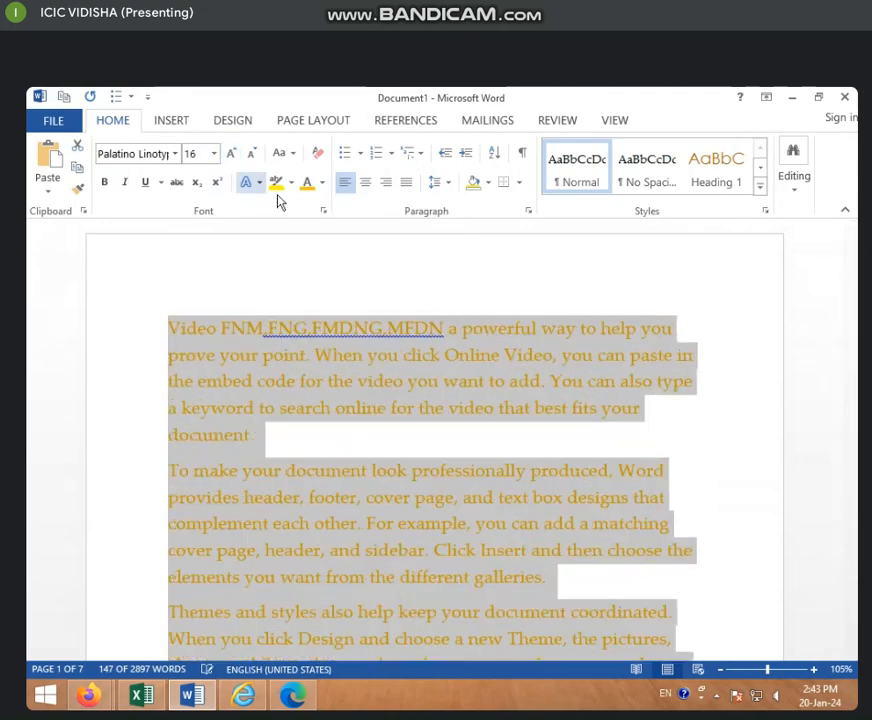
left_click(306, 438)
scroll(400, 380, "down", 1)
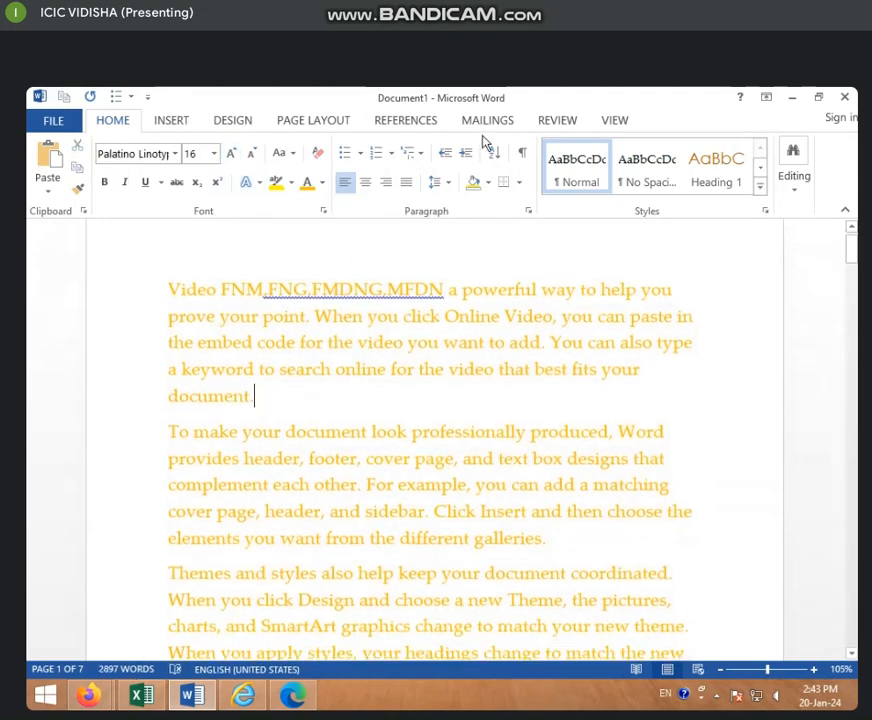
Switch the document to Outline view and look through the coloured and plain paragraphs.
left_click(574, 124)
left_click(613, 121)
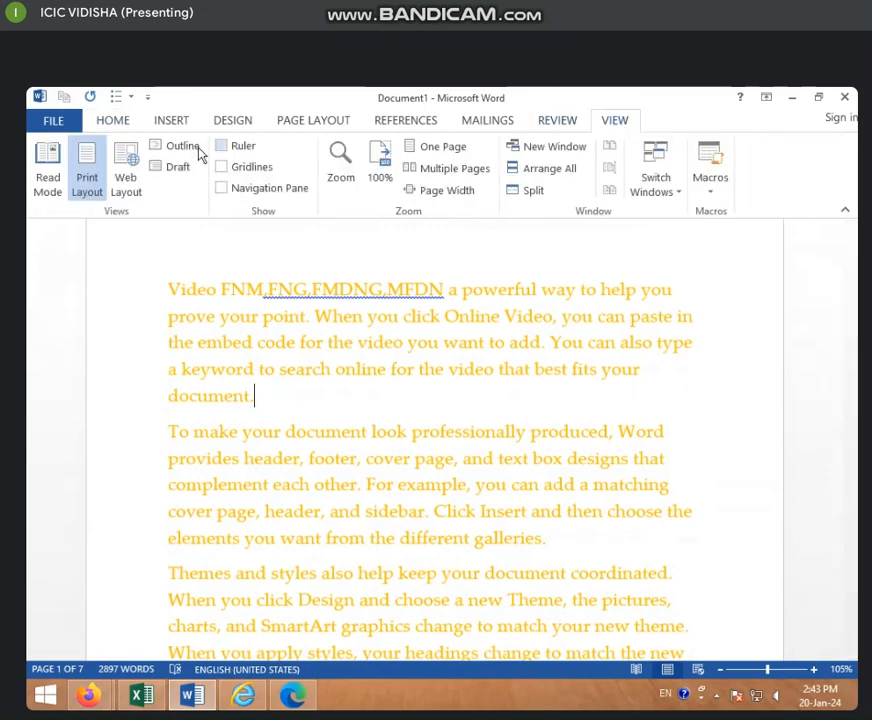
left_click(178, 146)
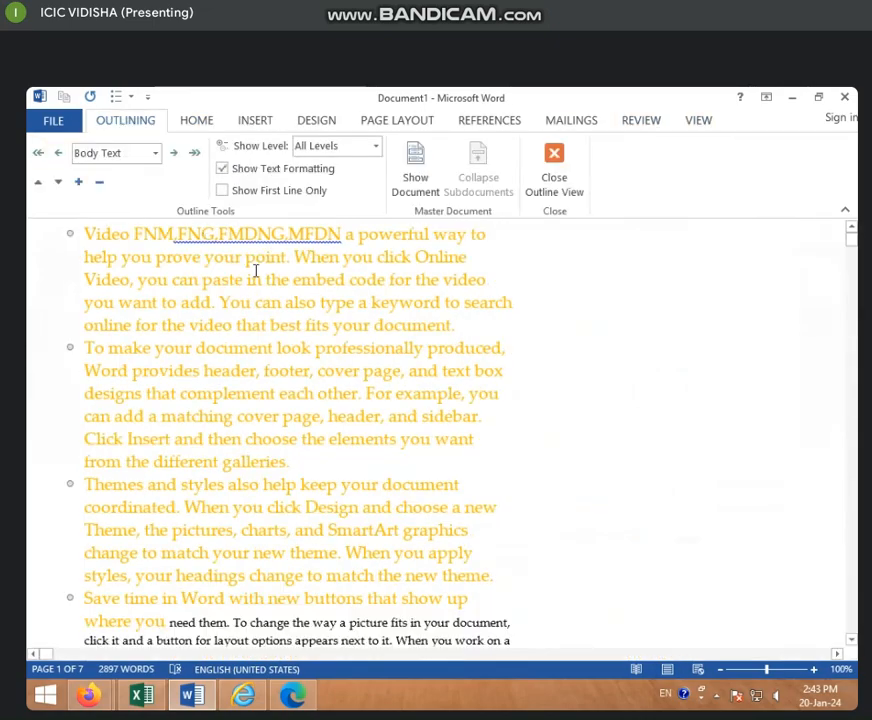
scroll(242, 310, "down", 4)
scroll(247, 425, "up", 4)
scroll(247, 424, "down", 5)
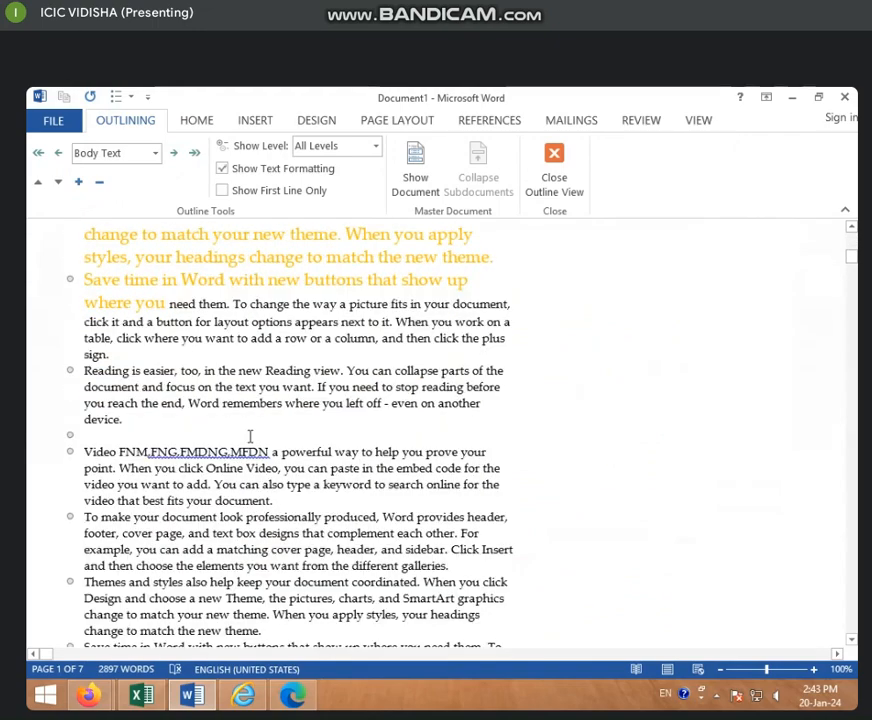
Turn off Show Text Formatting in Outline view, check the paragraphs and turn it on again.
left_click(227, 172)
scroll(247, 344, "down", 4)
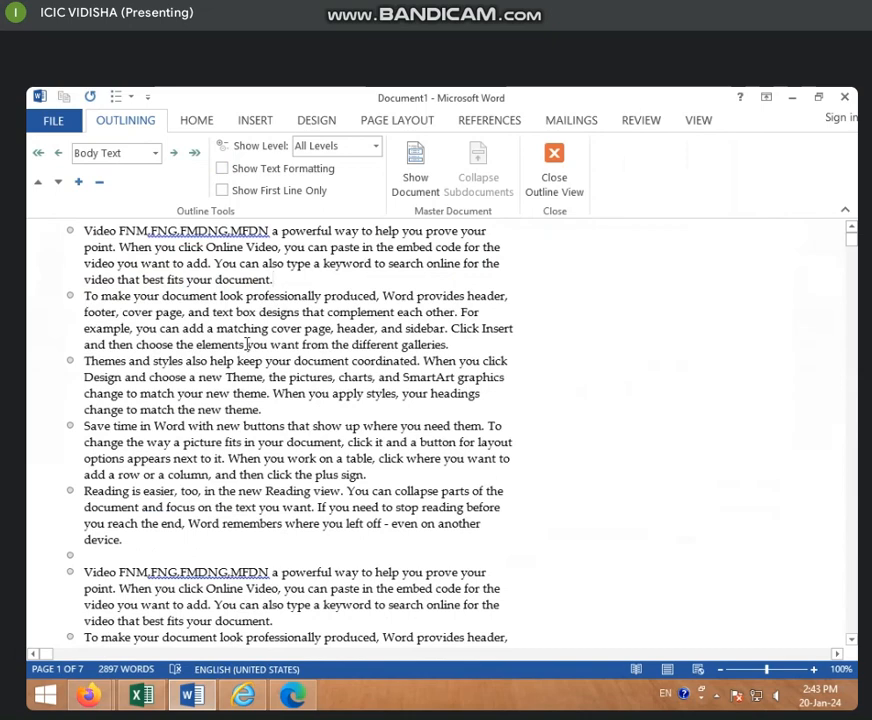
left_click(312, 282)
left_click(224, 170)
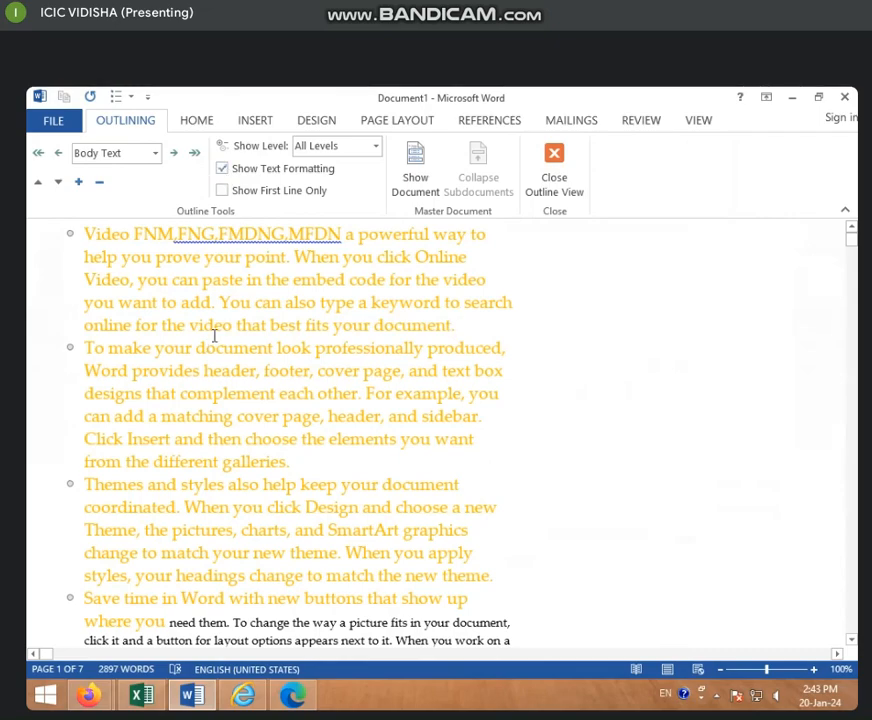
Turn on Show First Line Only in Outline view and look through the shortened paragraphs.
scroll(213, 337, "down", 3)
scroll(213, 337, "up", 3)
left_click(252, 192)
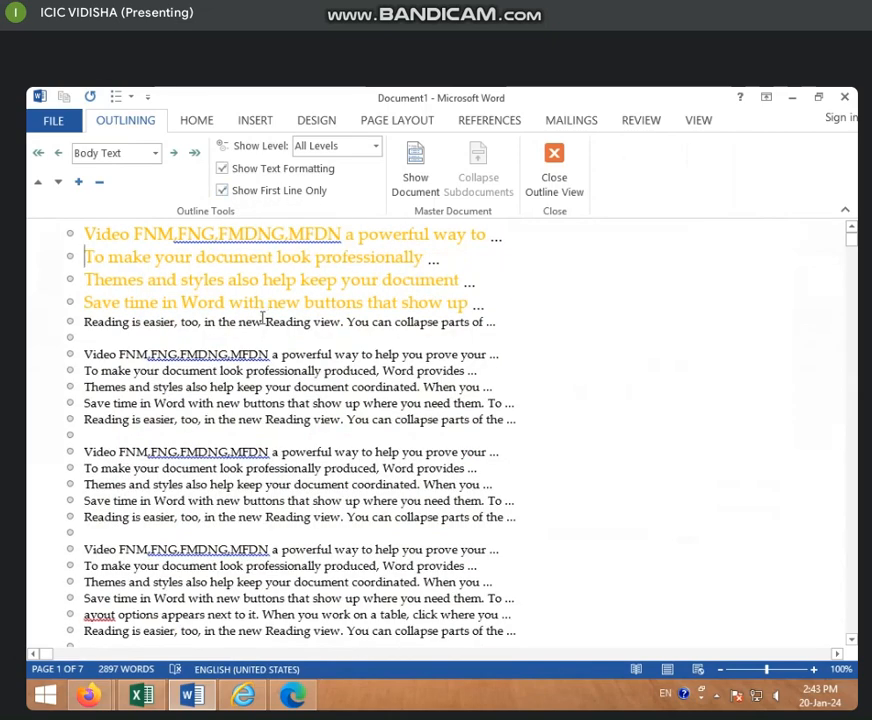
scroll(165, 492, "down", 8)
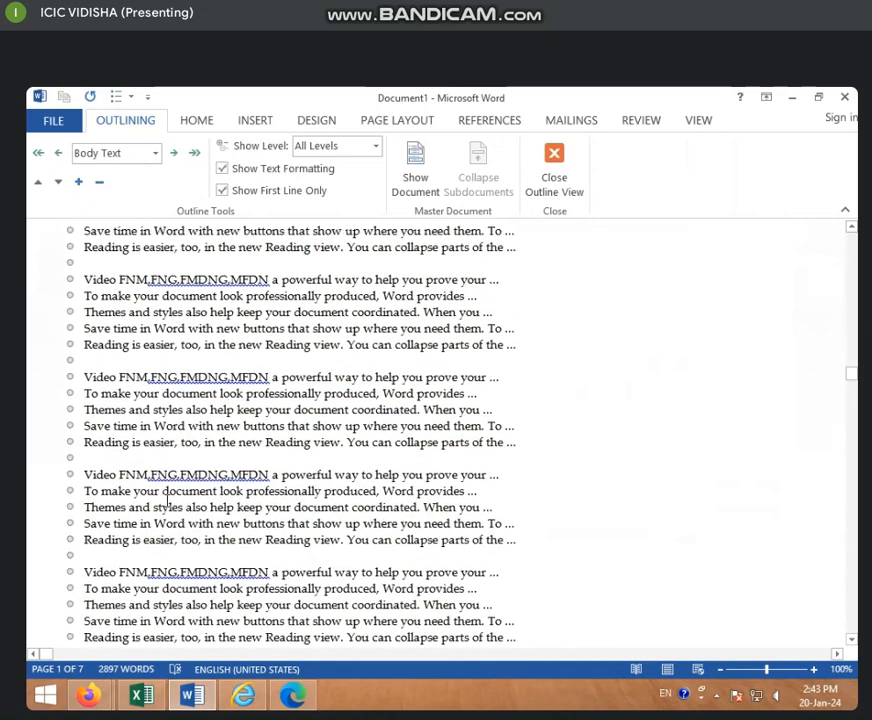
scroll(166, 498, "down", 3)
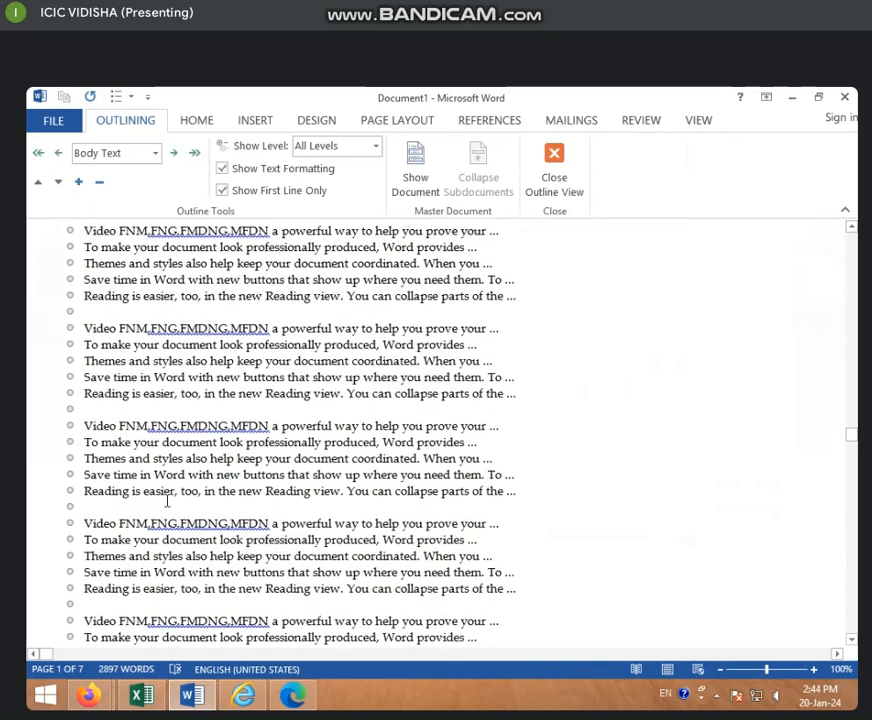
scroll(167, 502, "up", 7)
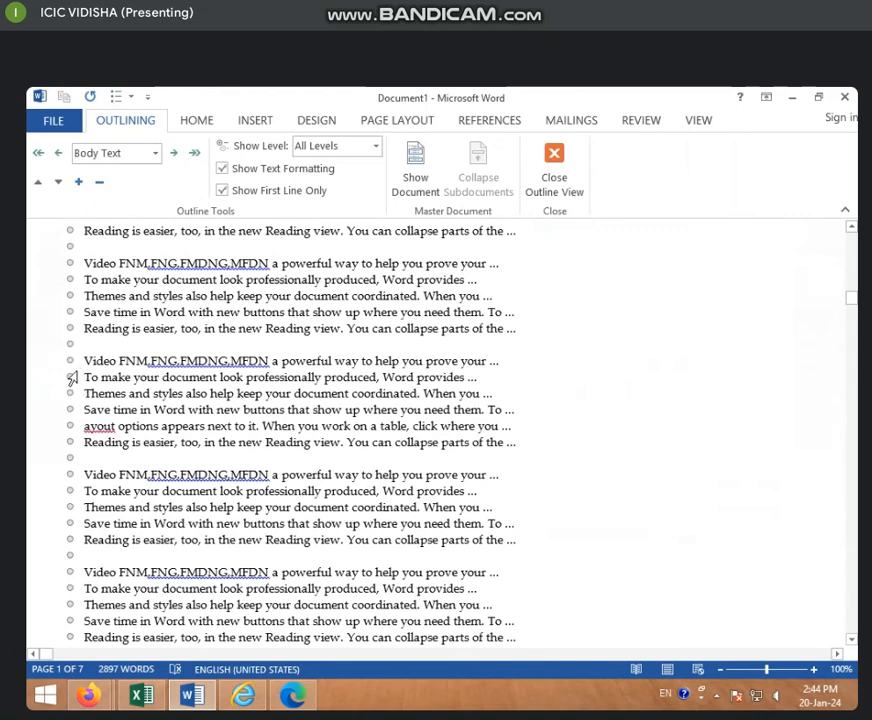
Toggle Show First Line Only to compare full and shortened paragraphs, ending with the full paragraphs displayed.
left_click(223, 190)
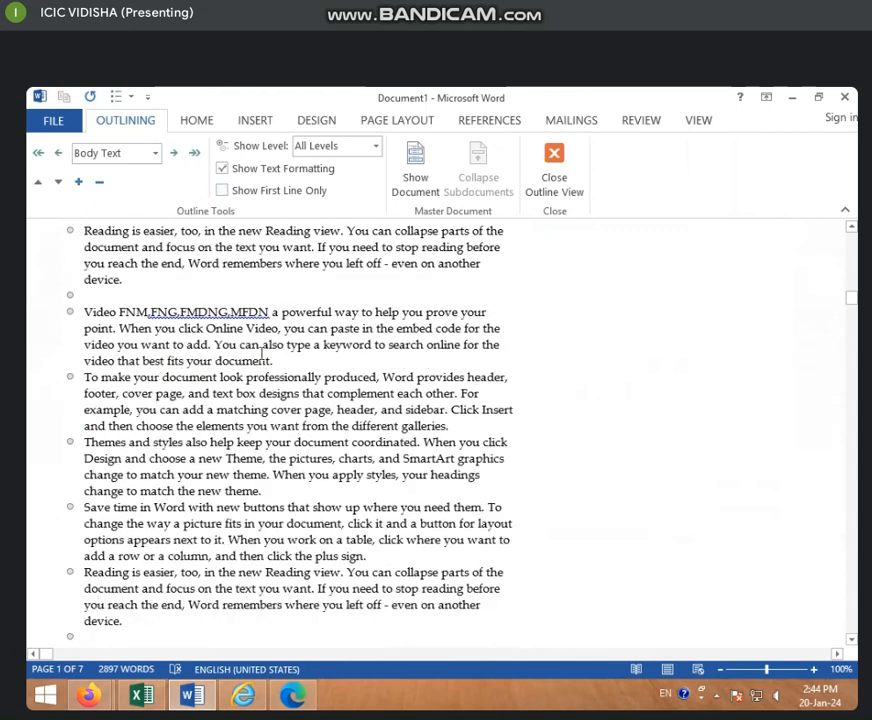
left_click(224, 190)
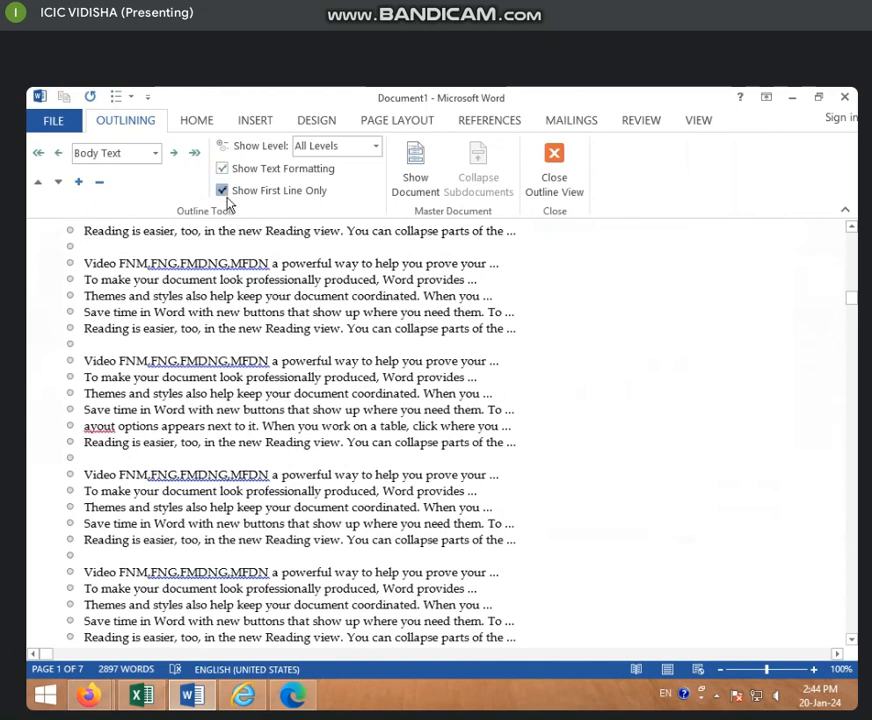
left_click(223, 190)
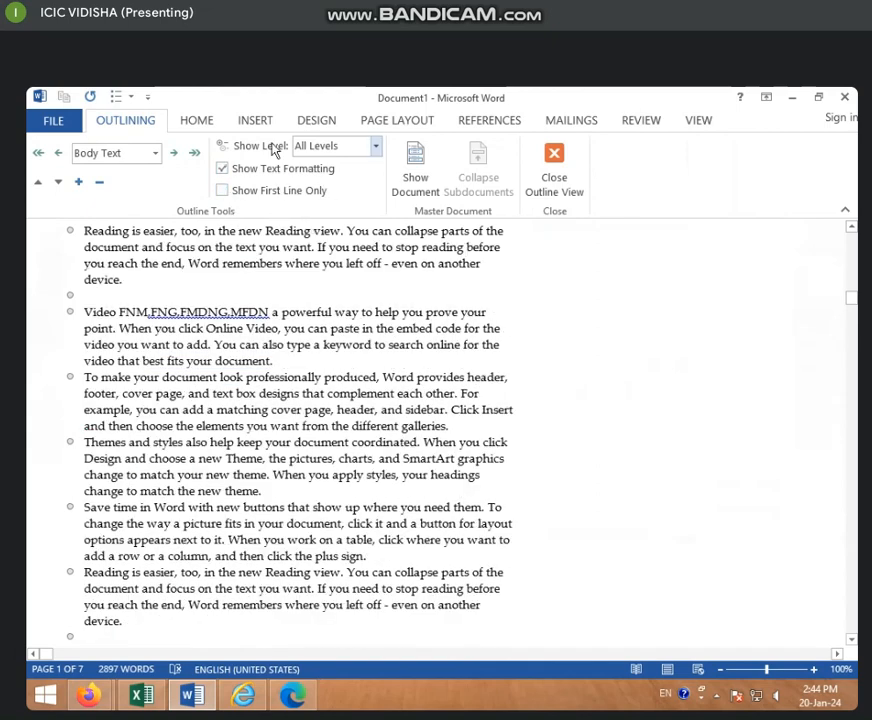
Display the master document commands in Outline view, close and reopen the view, and return to Print Layout.
left_click(416, 170)
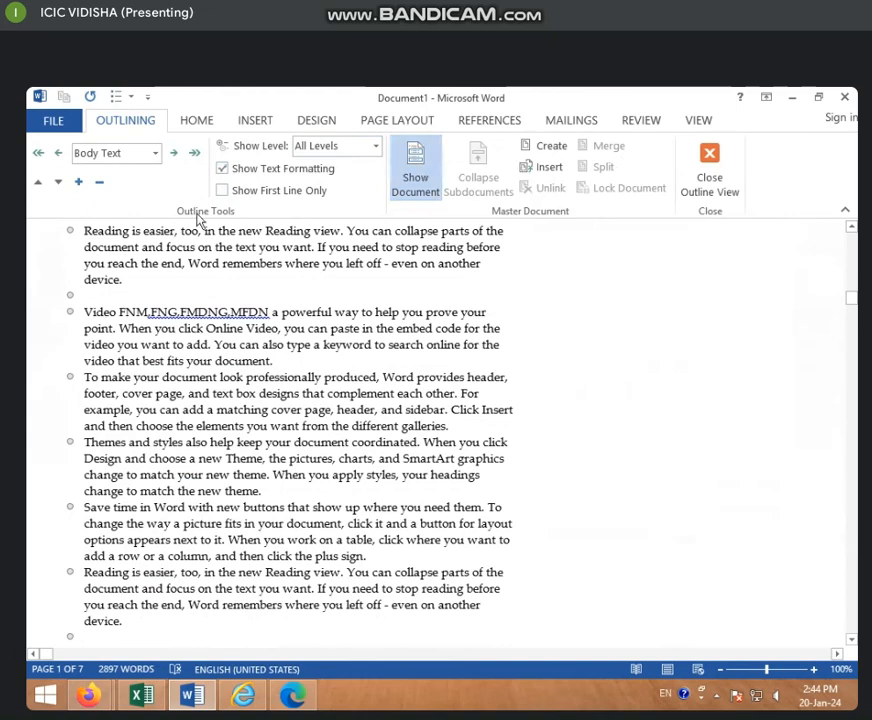
left_click(711, 166)
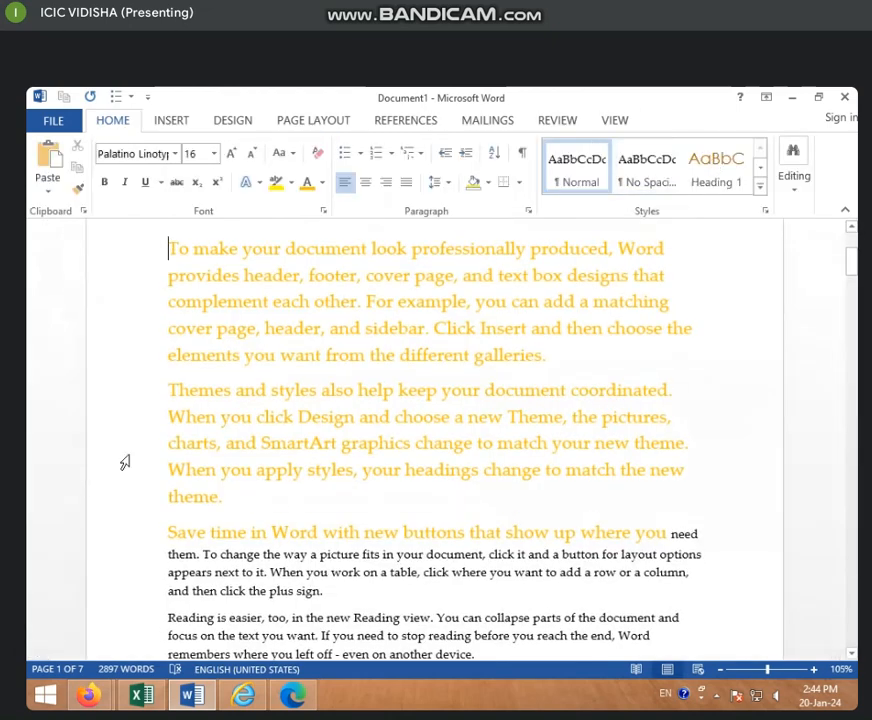
left_click(620, 120)
left_click(176, 150)
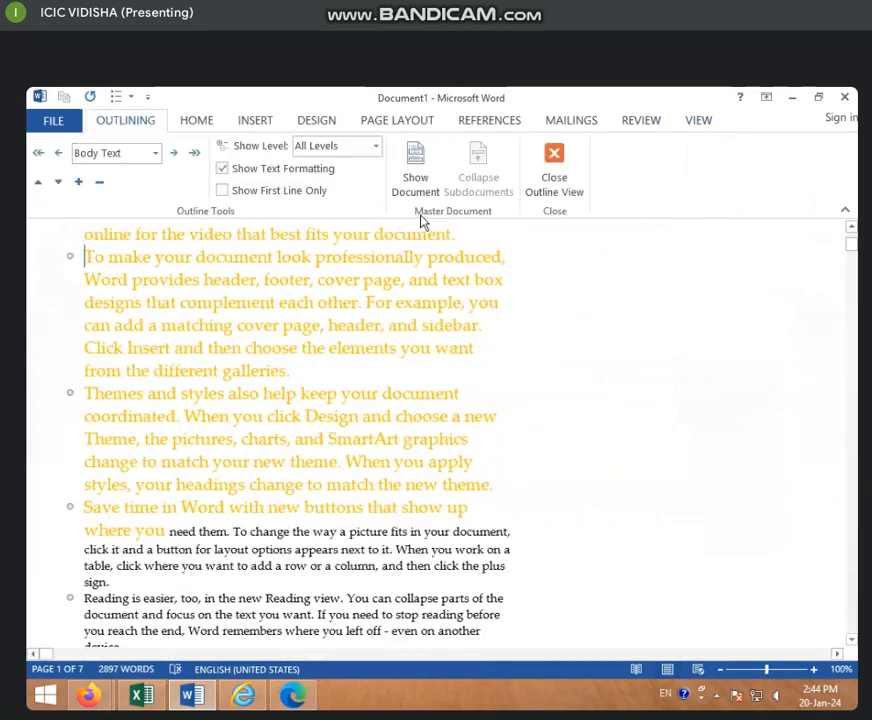
left_click(669, 672)
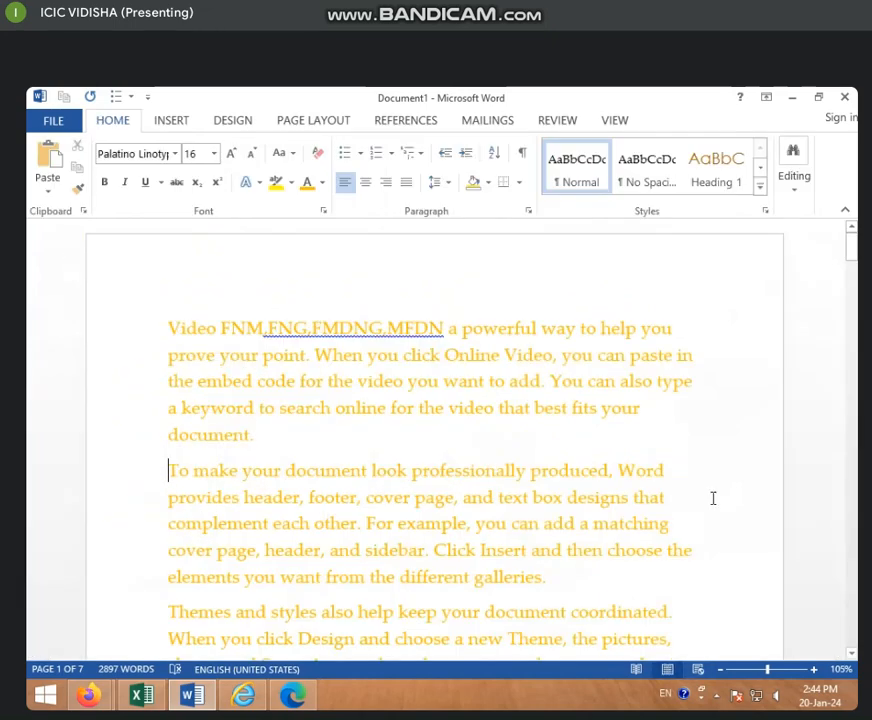
Switch the document to Draft view and look through the text.
left_click(617, 120)
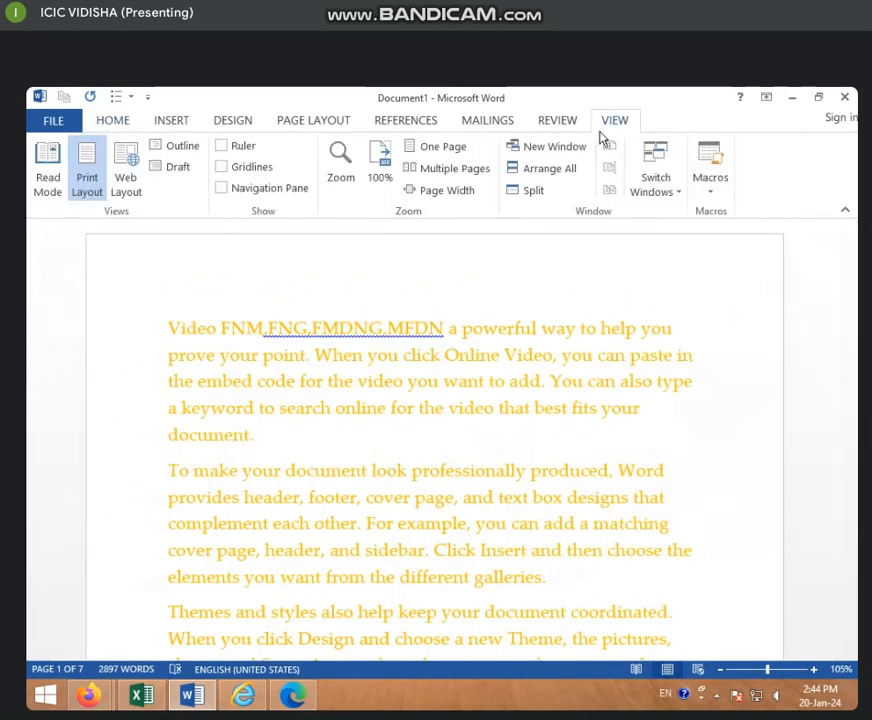
left_click(171, 170)
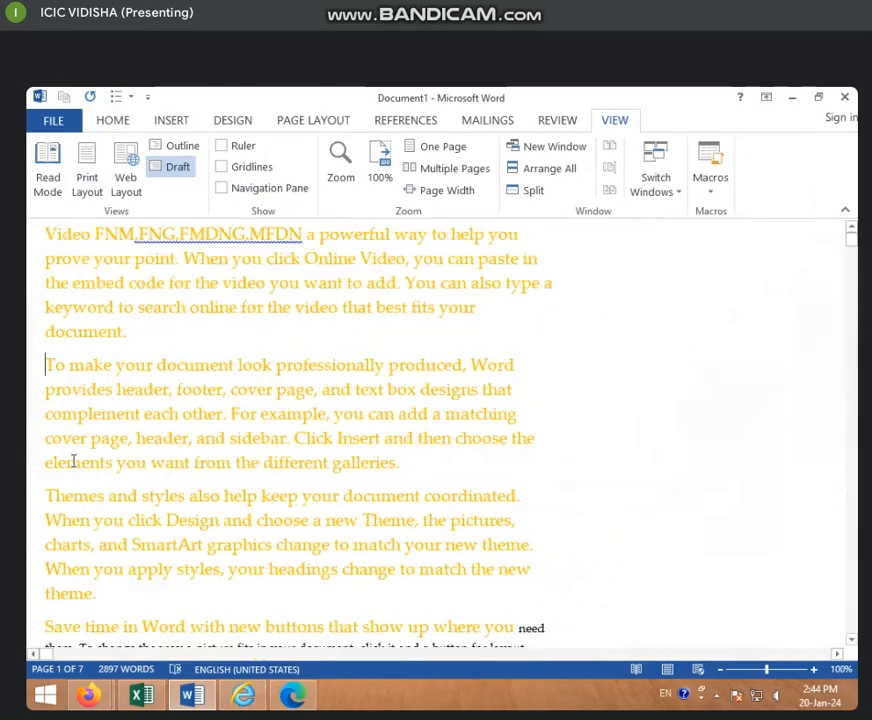
scroll(185, 525, "down", 5)
scroll(185, 537, "up", 3)
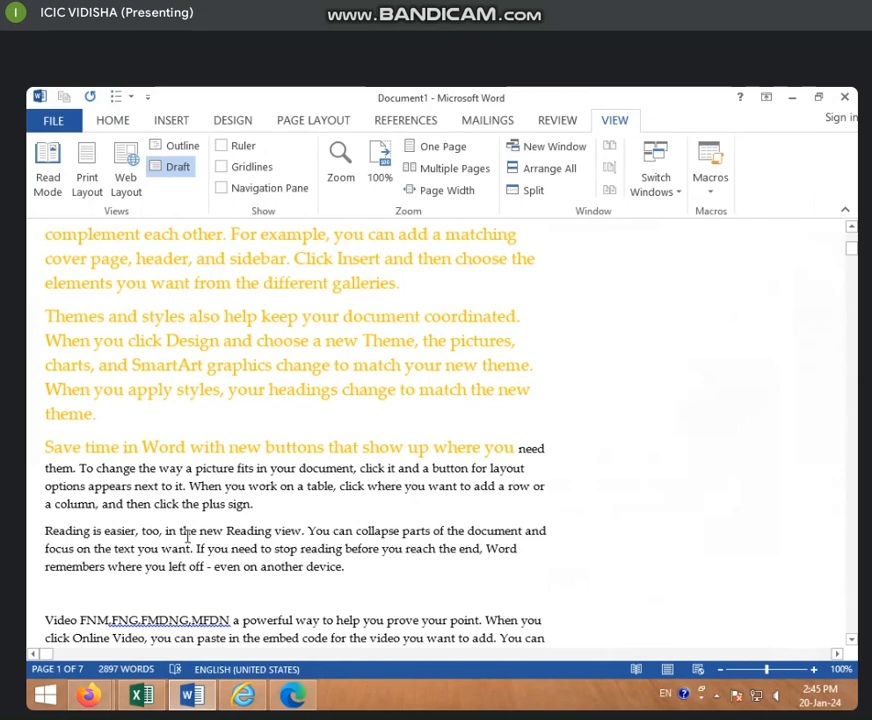
scroll(113, 516, "down", 4)
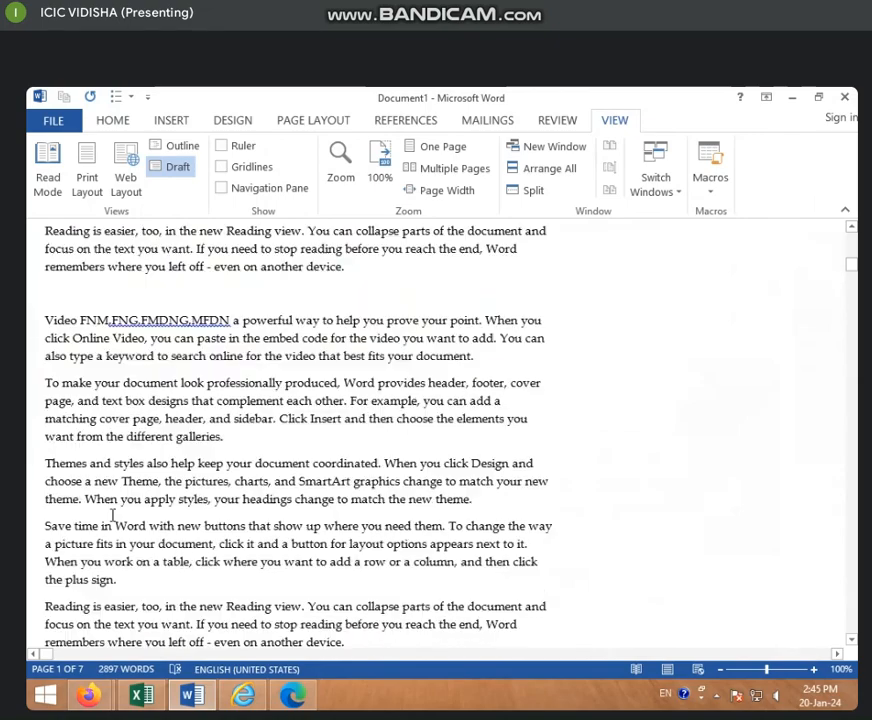
scroll(113, 516, "up", 6)
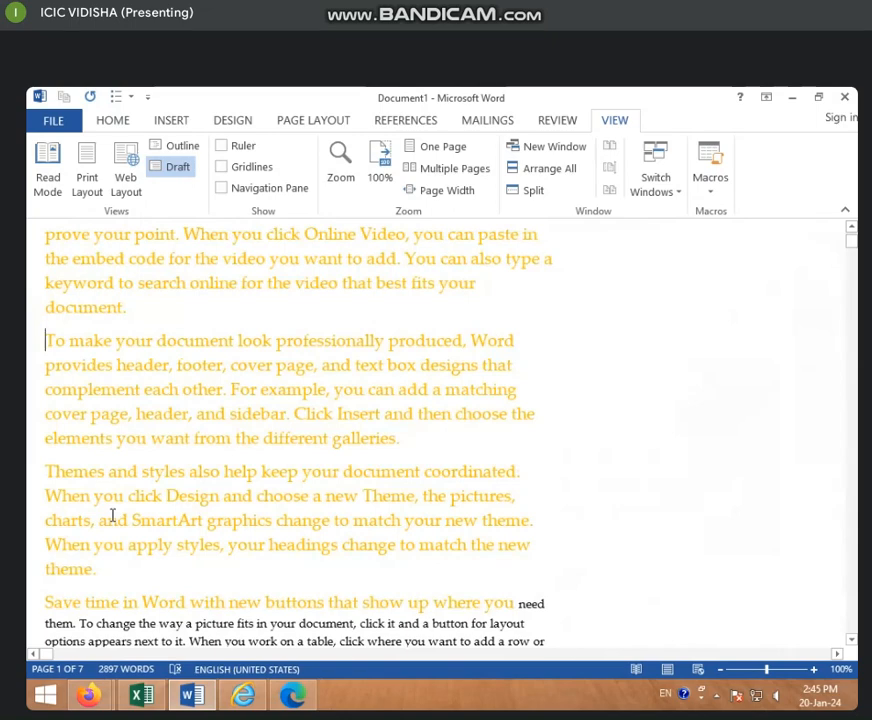
Show the ruler in Draft view, hide it again and switch back to Print Layout view.
left_click(236, 150)
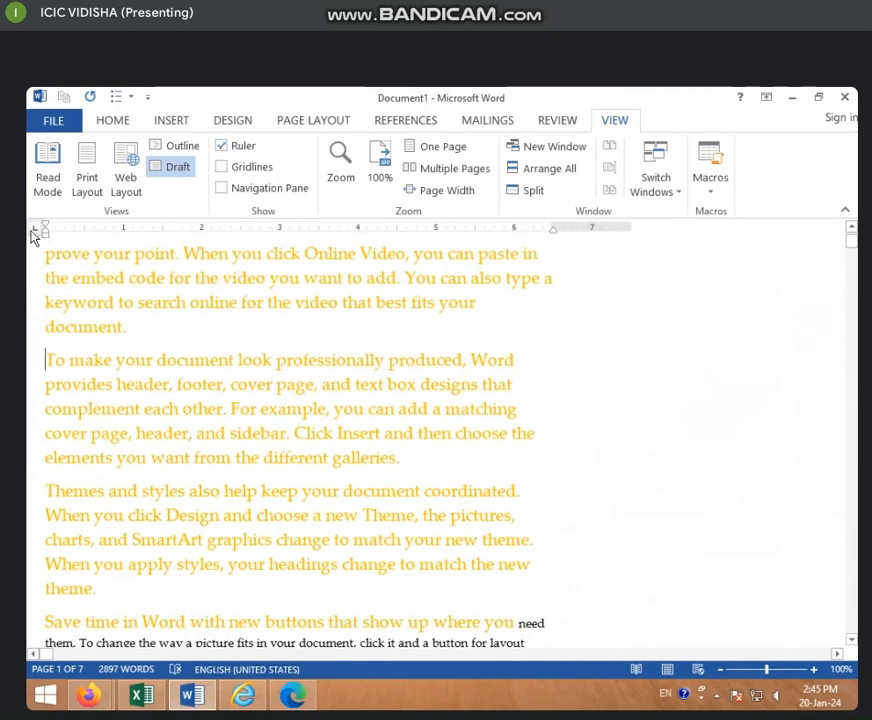
left_click(236, 146)
left_click(86, 170)
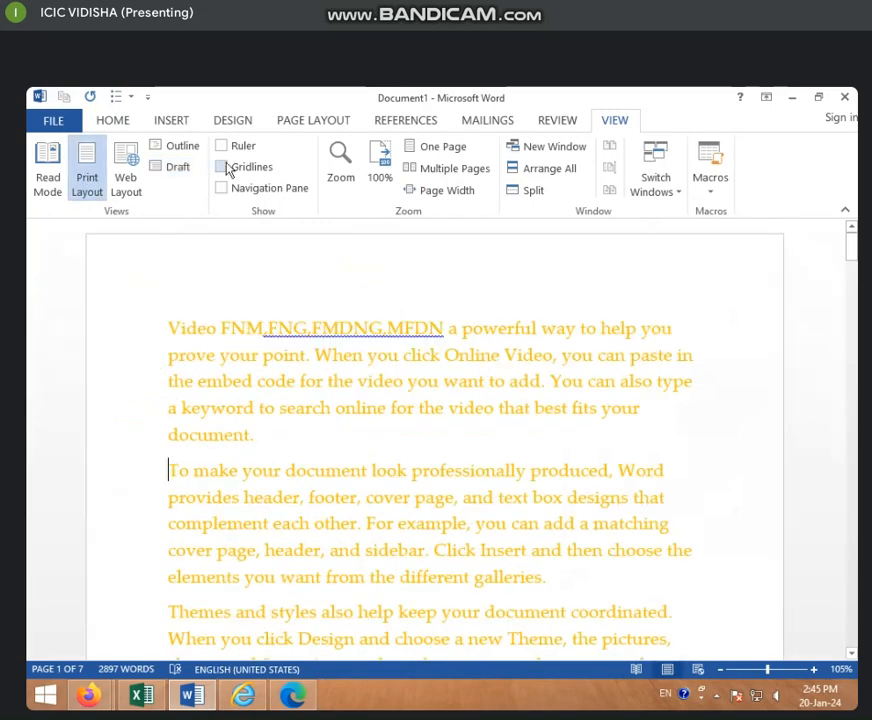
Show the ruler in Print Layout view and hide it again.
left_click(237, 147)
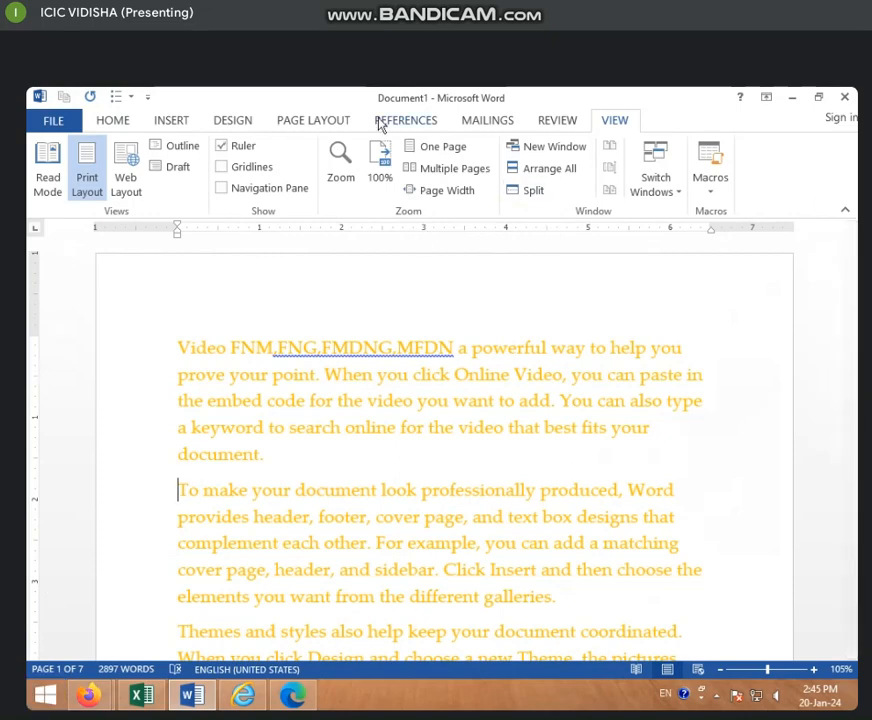
left_click(242, 151)
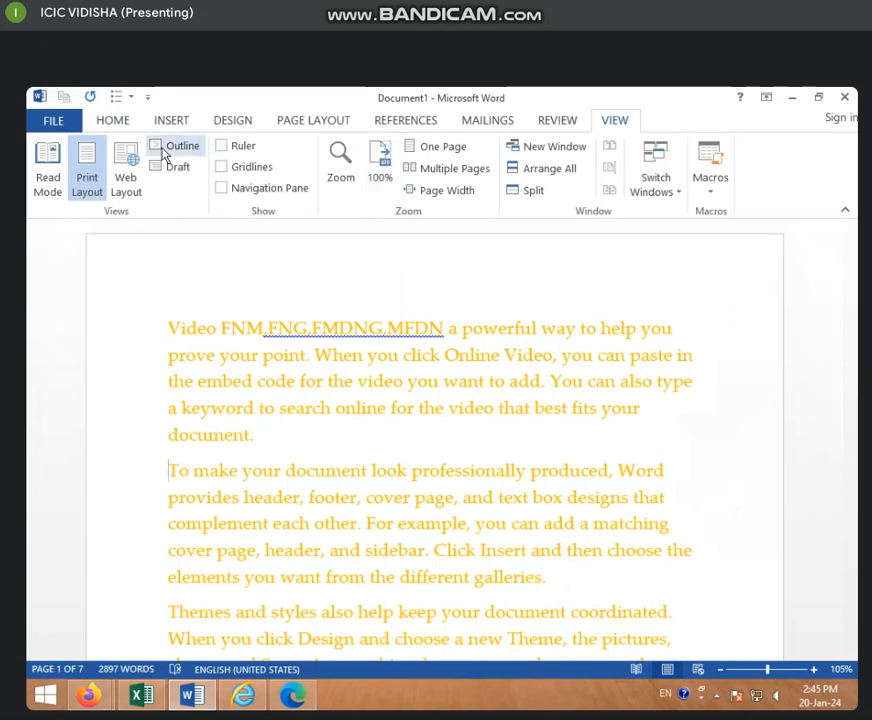
left_click(512, 121)
left_click(620, 119)
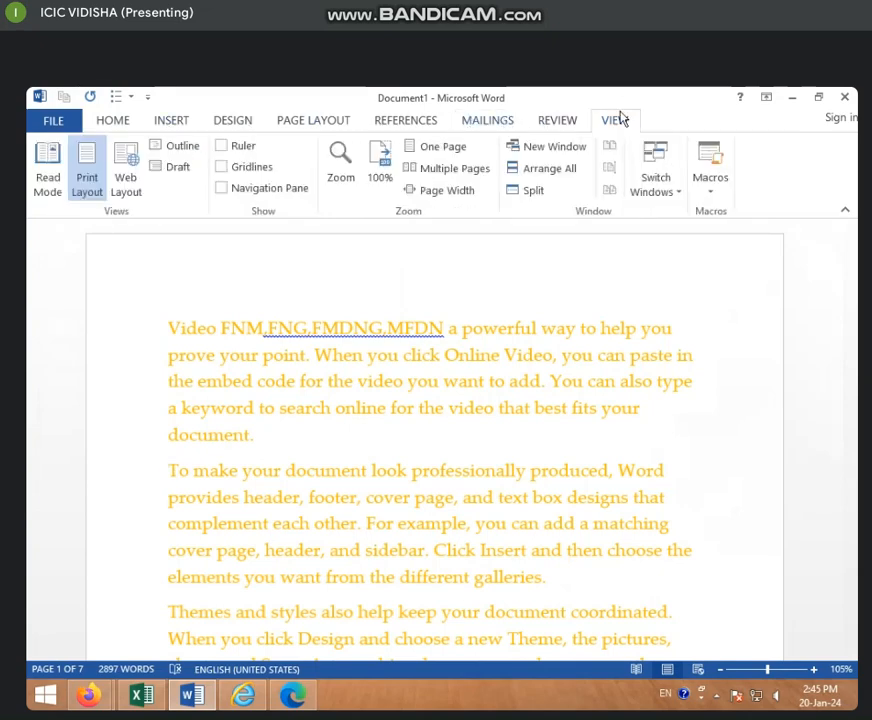
Show the ruler and indent the paragraph beginning "To make your document" by about 0.1 inch from the left.
left_click(223, 147)
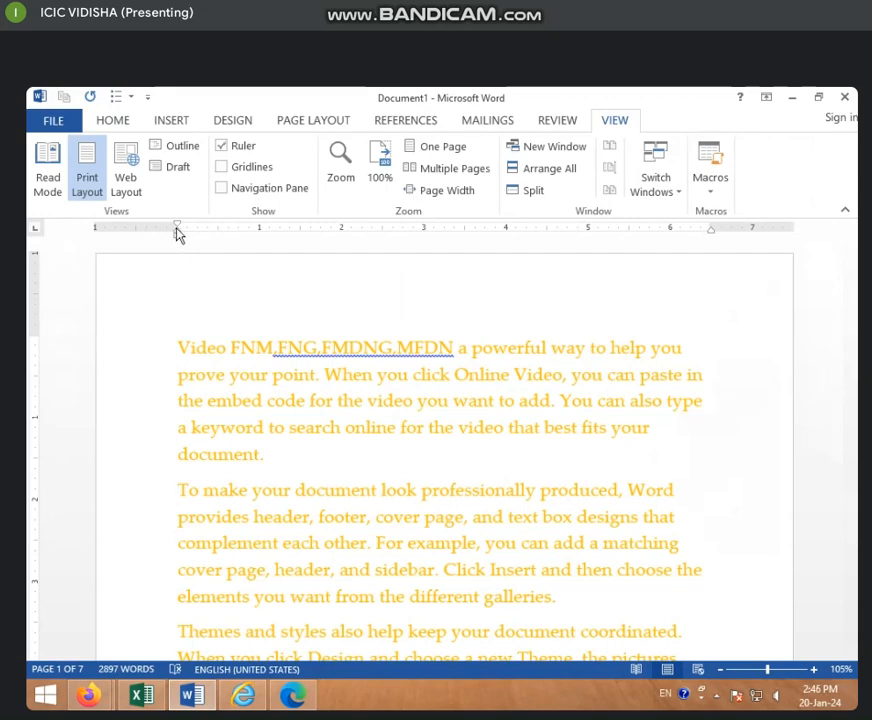
mouse_move(179, 237)
left_mouse_down()
mouse_move(309, 243)
mouse_move(177, 257)
mouse_move(344, 255)
mouse_move(175, 259)
mouse_move(197, 262)
mouse_move(189, 255)
left_mouse_up()
Try a left indent of about 1.8 inches on the first paragraph, set its right indent near 5.1 inches, and reset the left indent to 0.
left_click(205, 345)
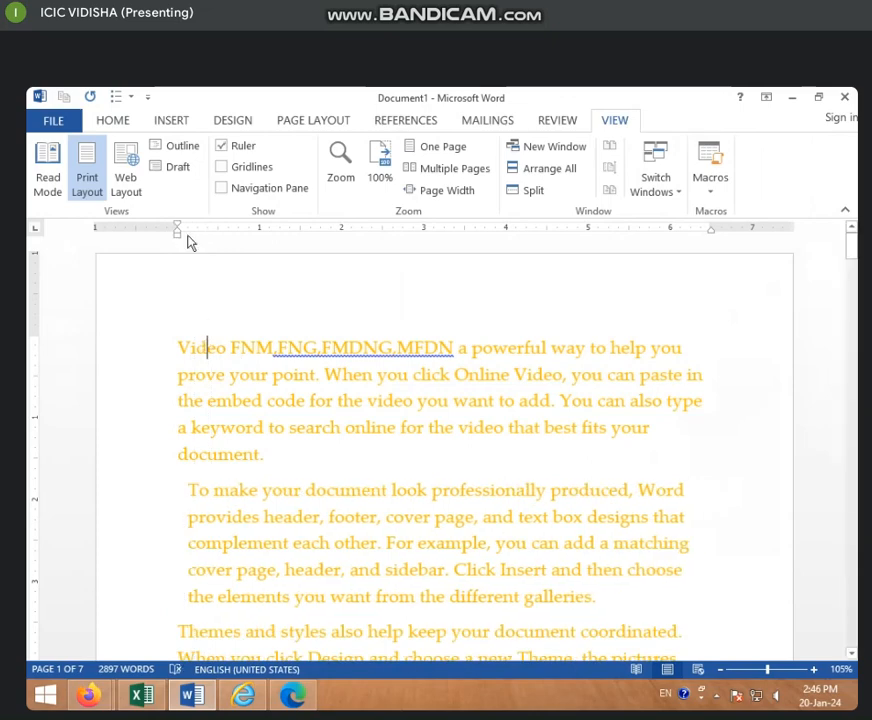
left_click_drag(181, 239, 331, 239)
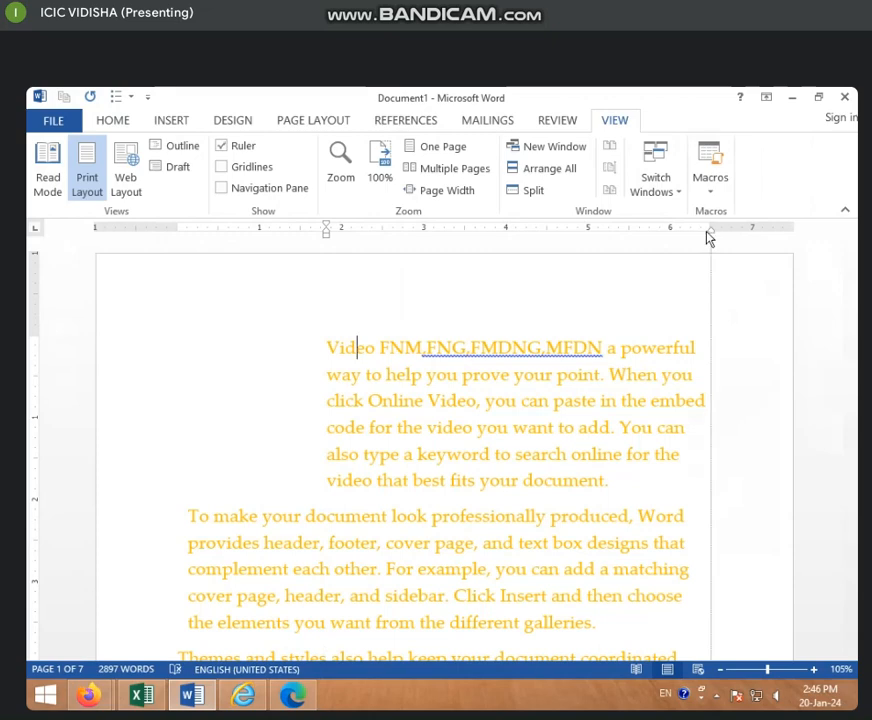
left_click_drag(705, 236, 599, 240)
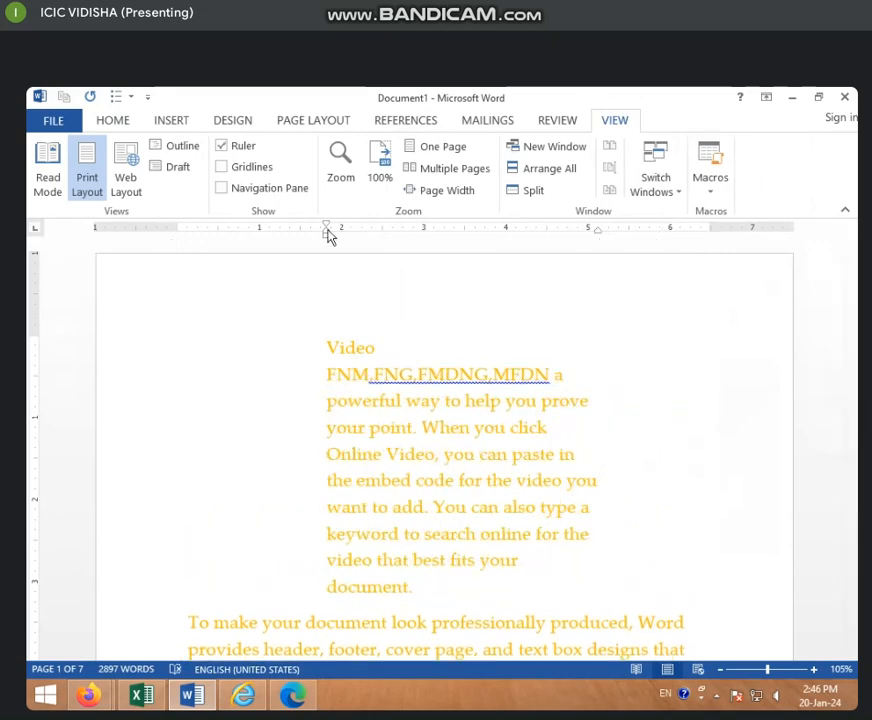
mouse_move(329, 236)
left_mouse_down()
mouse_move(329, 243)
mouse_move(181, 247)
mouse_move(177, 240)
left_mouse_up()
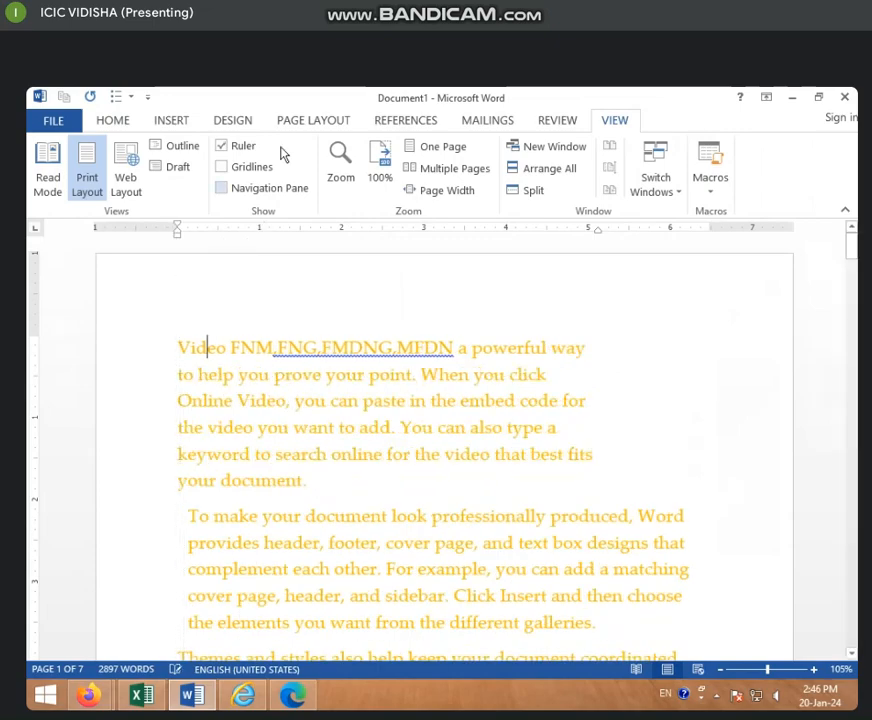
Display the gridlines, look through the first two pages and hide the gridlines again.
left_click(224, 167)
scroll(455, 540, "down", 5)
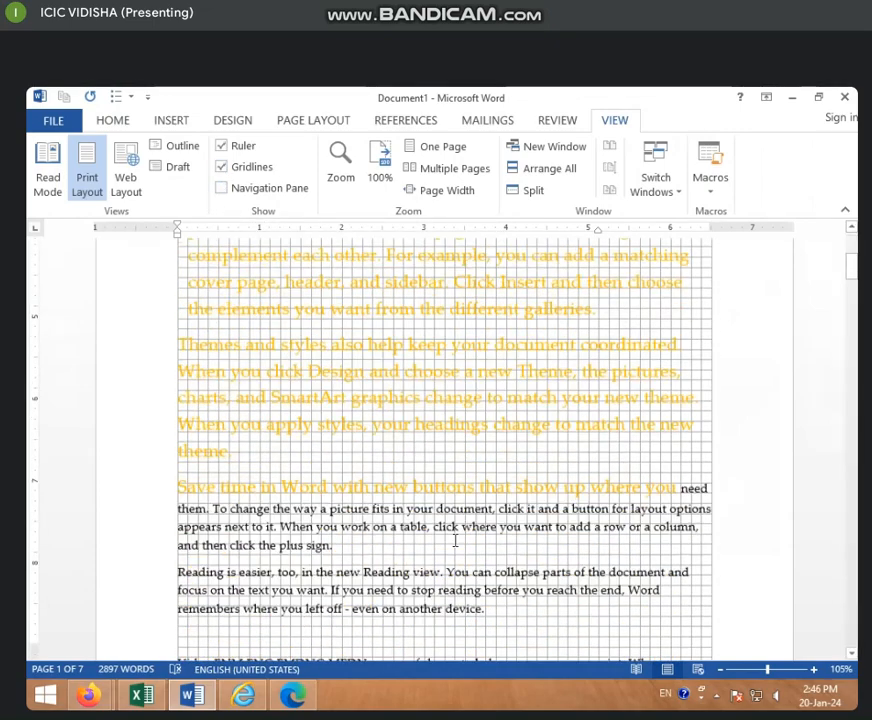
scroll(455, 540, "down", 15)
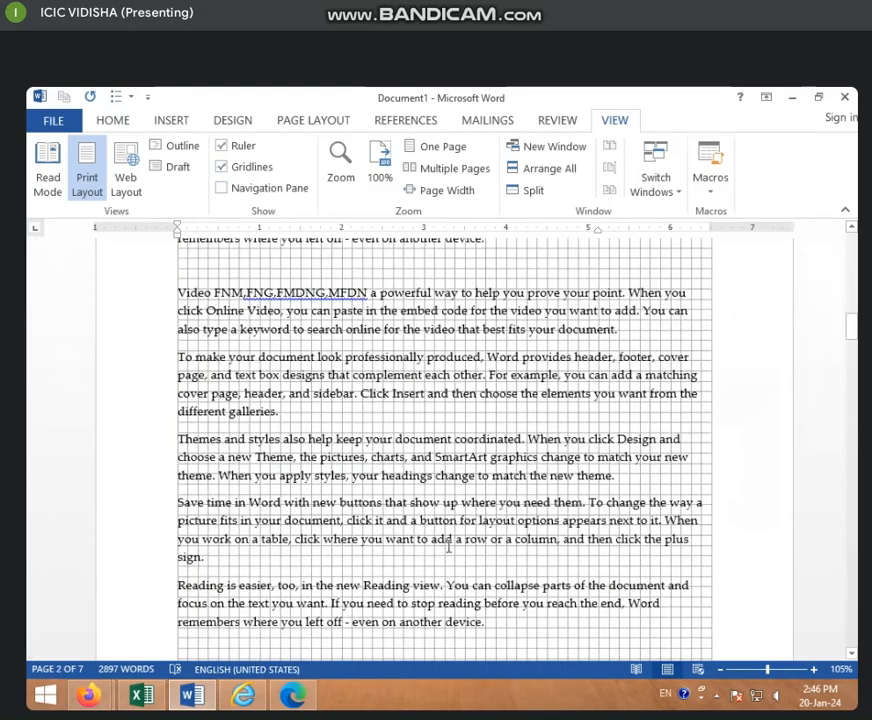
scroll(449, 547, "up", 15)
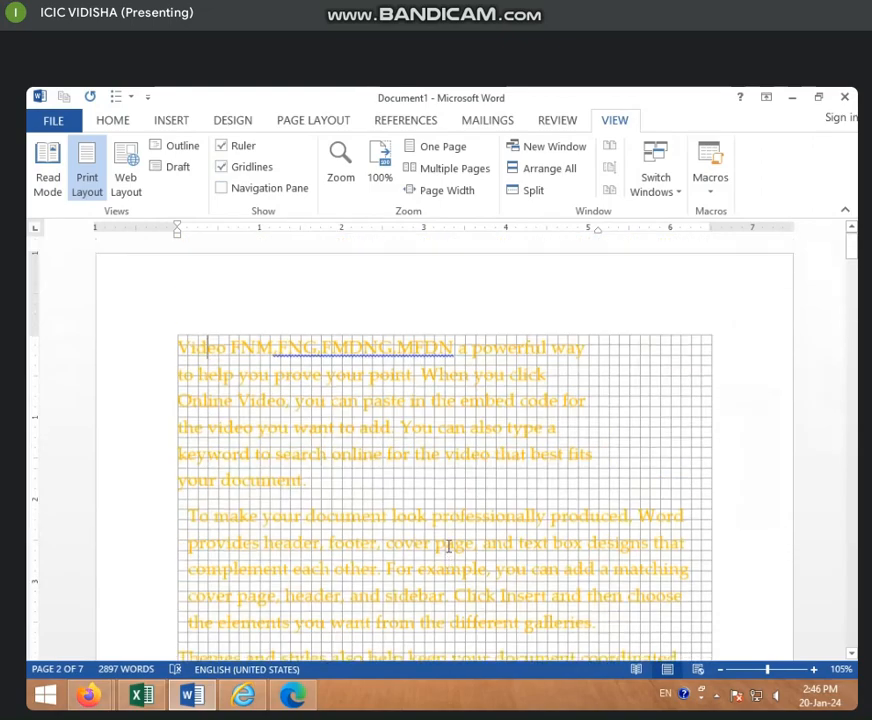
left_click(244, 170)
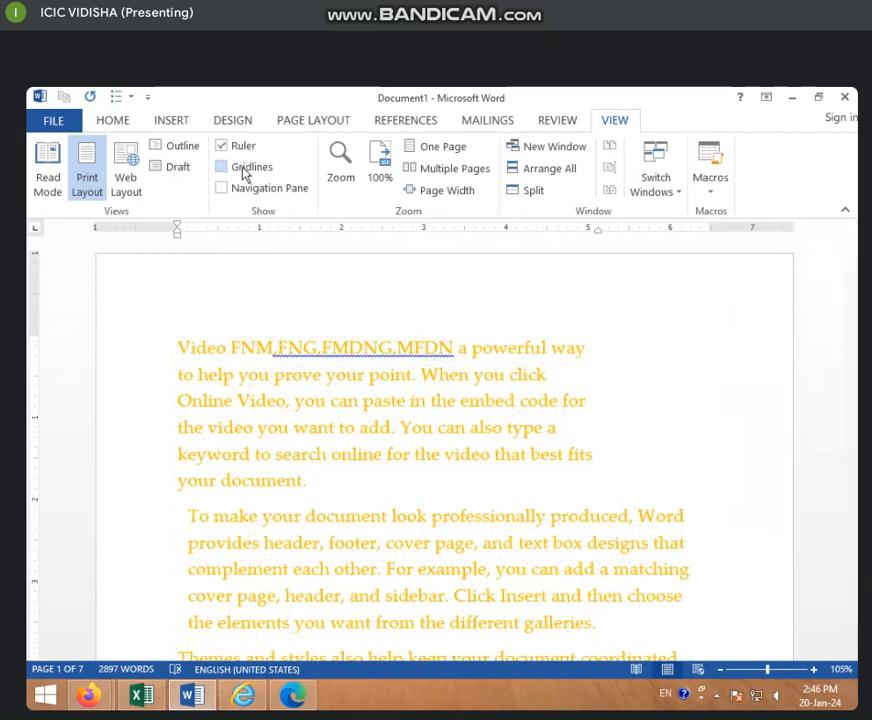
Turn the gridlines on, check the document in the print preview, and turn the gridlines off.
left_click(266, 166)
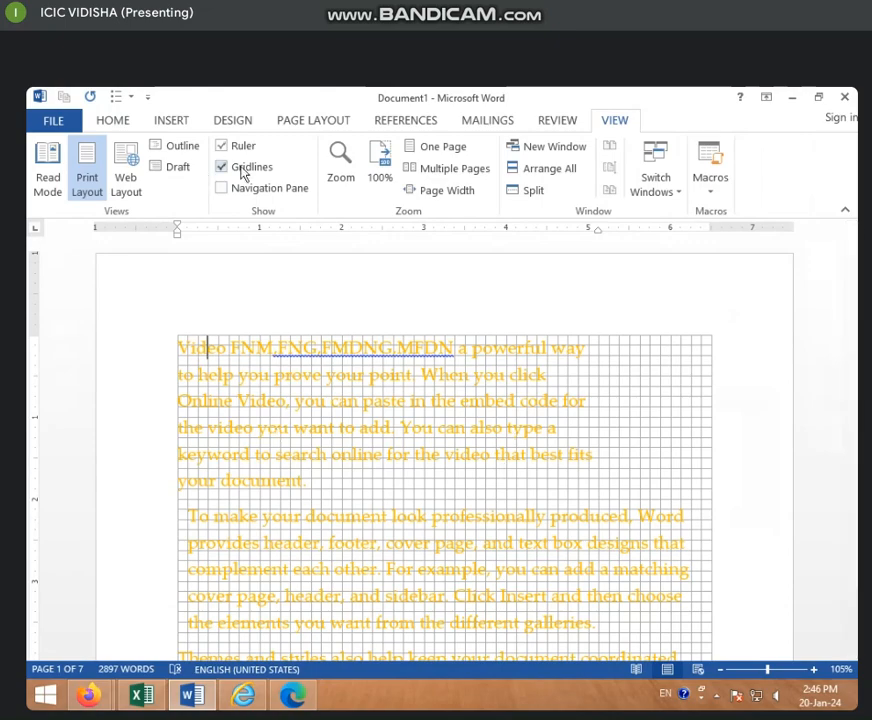
left_click(241, 168)
left_click(271, 173)
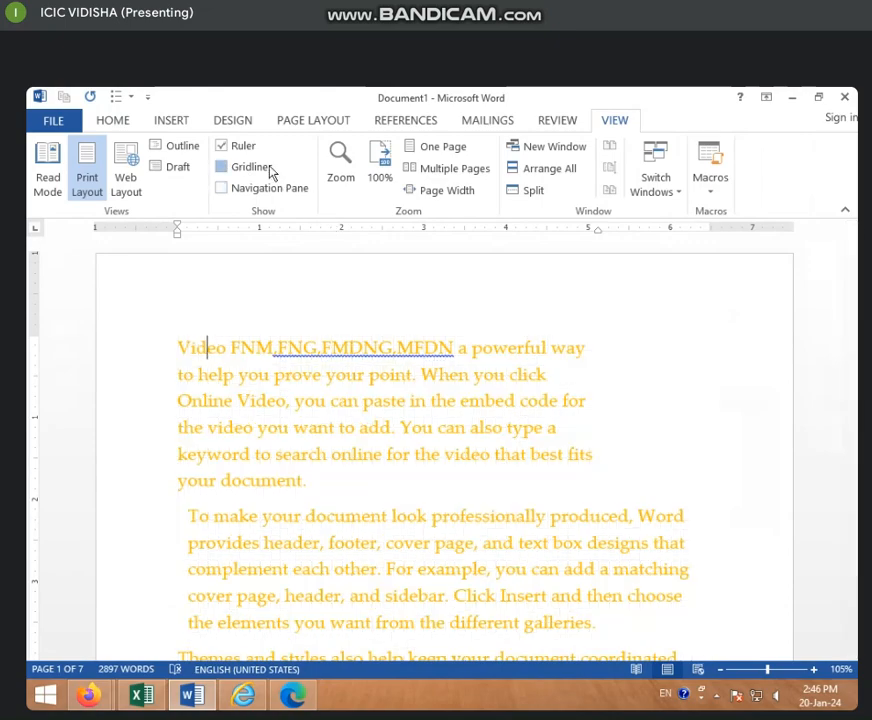
key("ctrl+p")
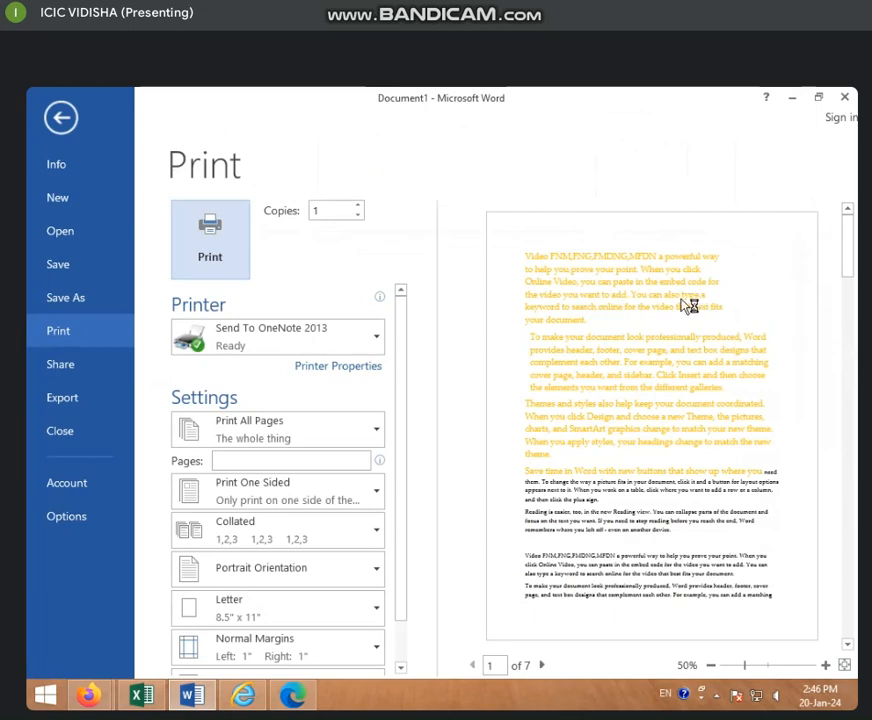
left_click(61, 117)
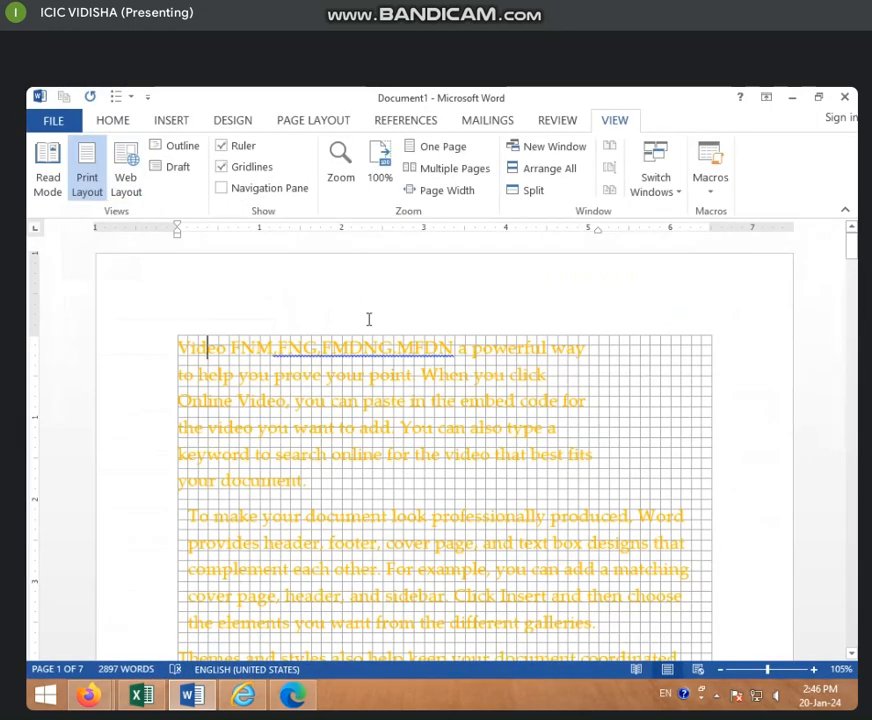
left_click(236, 167)
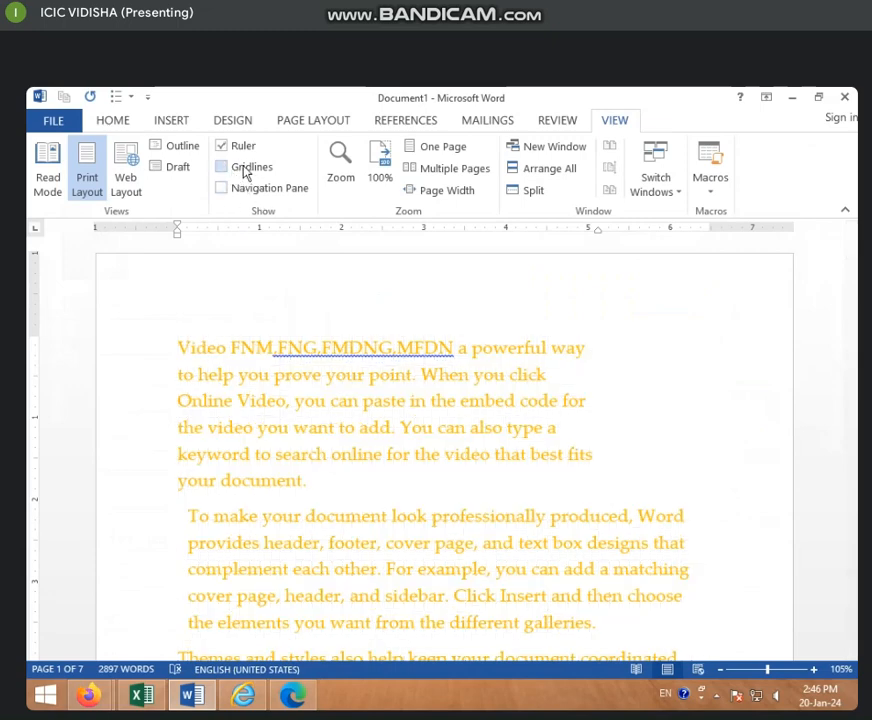
Add a blank line after the first paragraph and insert a table of 8 columns by 6 rows there.
scroll(312, 411, "down", 1)
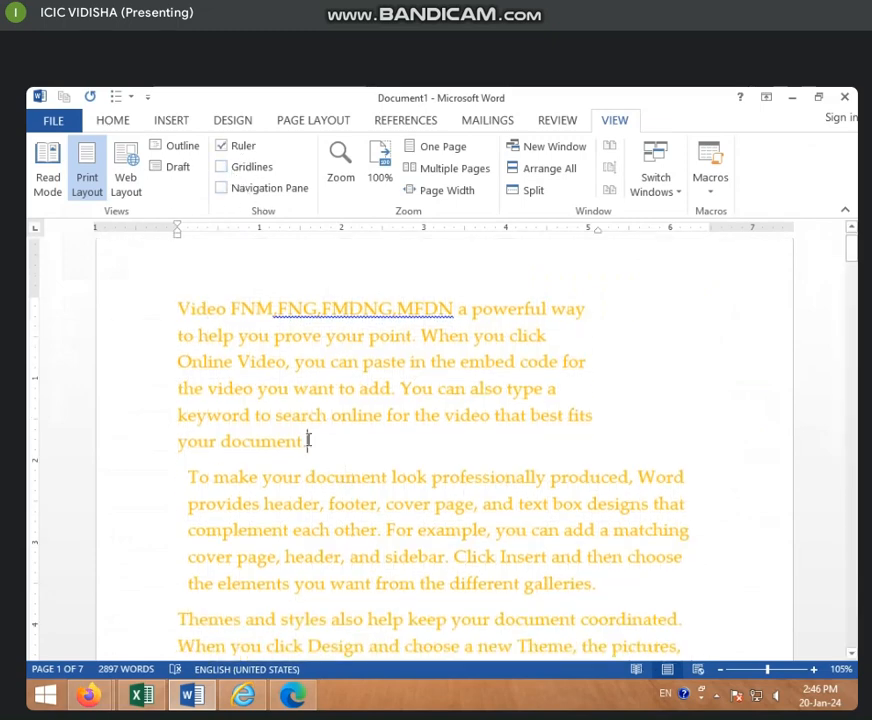
key("Return")
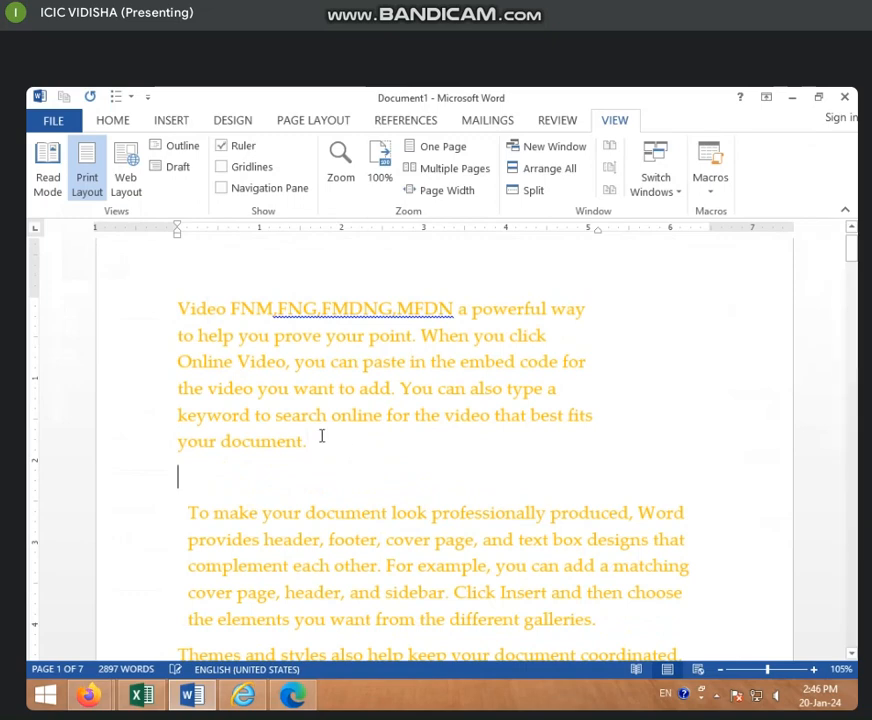
left_click(115, 124)
left_click(190, 122)
left_click(88, 178)
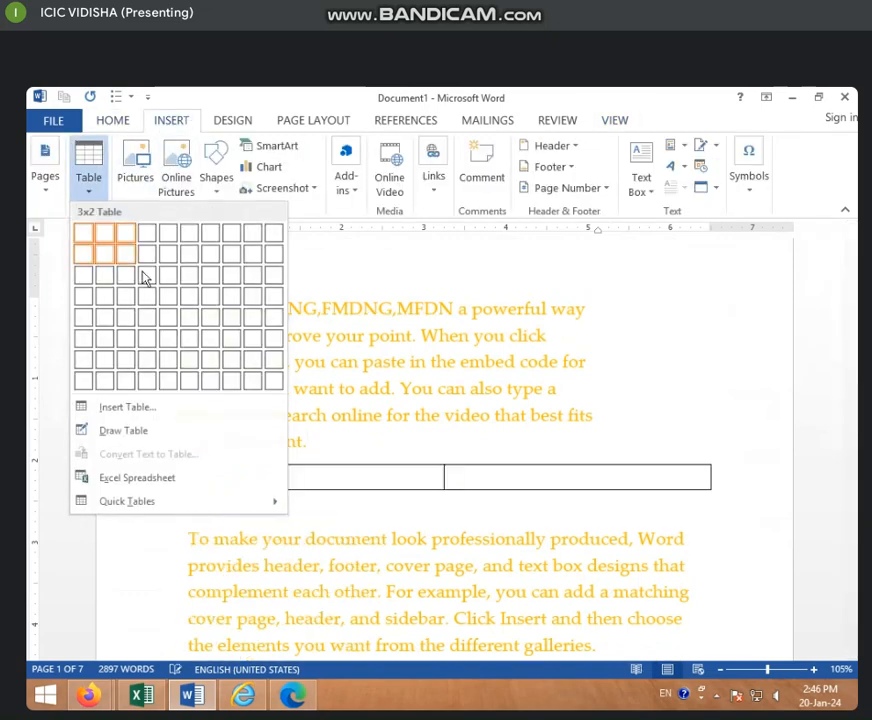
left_click(223, 344)
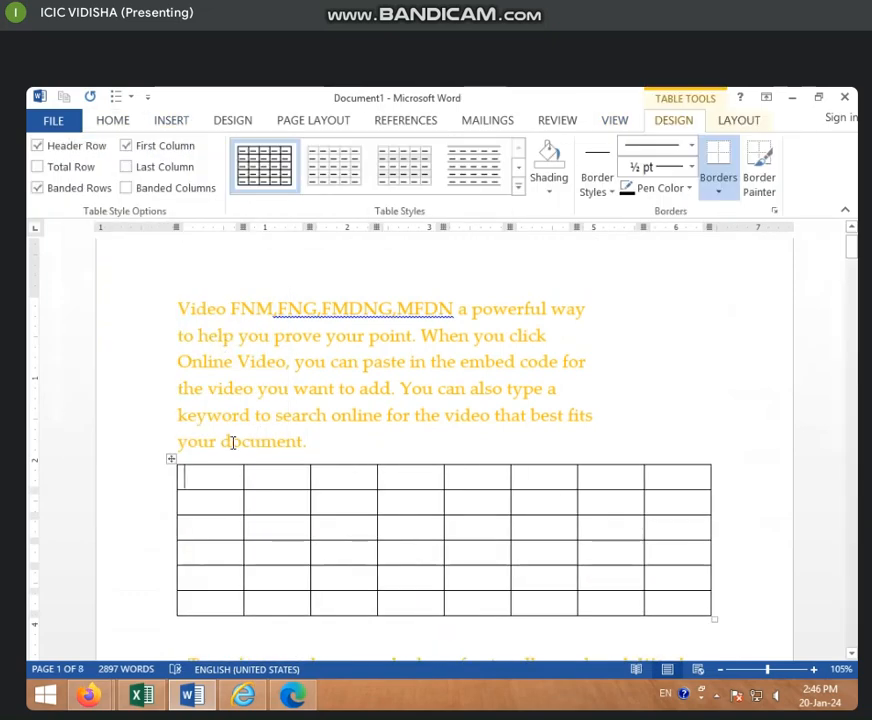
Apply No Border to the whole table below the first paragraph and delete the table.
left_click(171, 459)
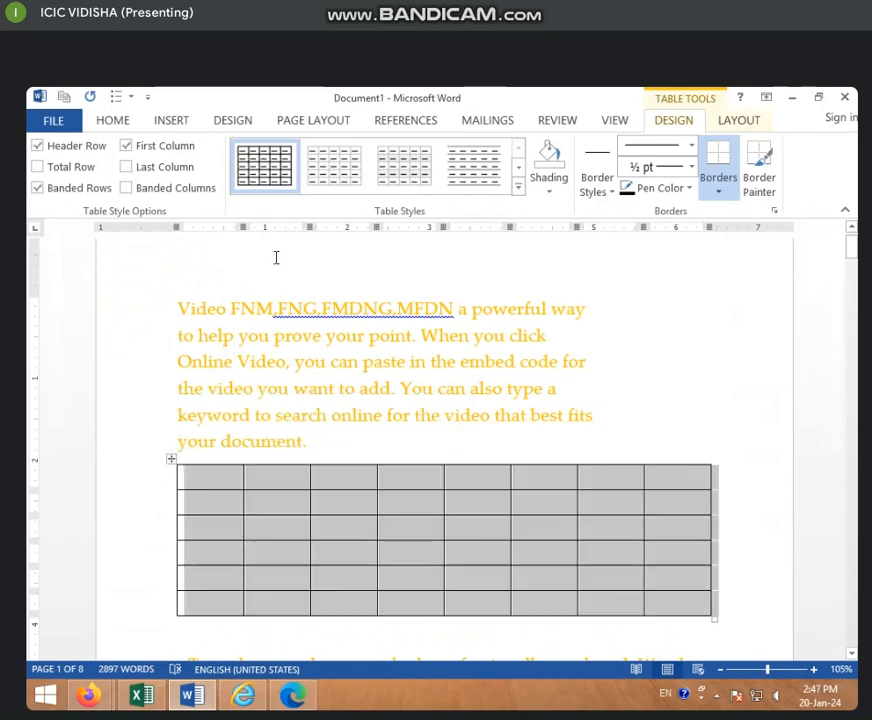
left_click(718, 190)
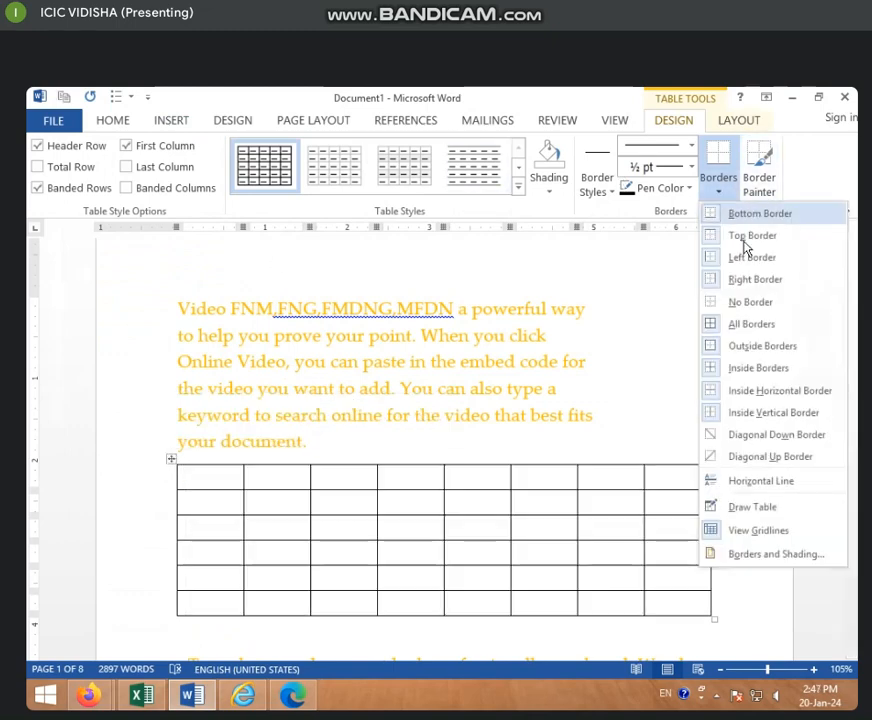
left_click(745, 303)
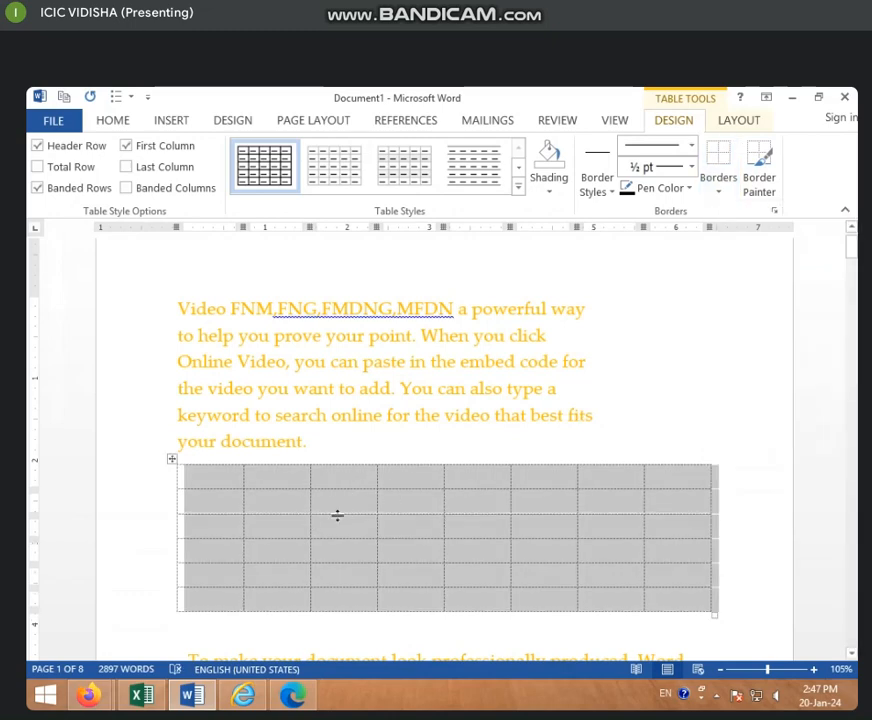
key("Left")
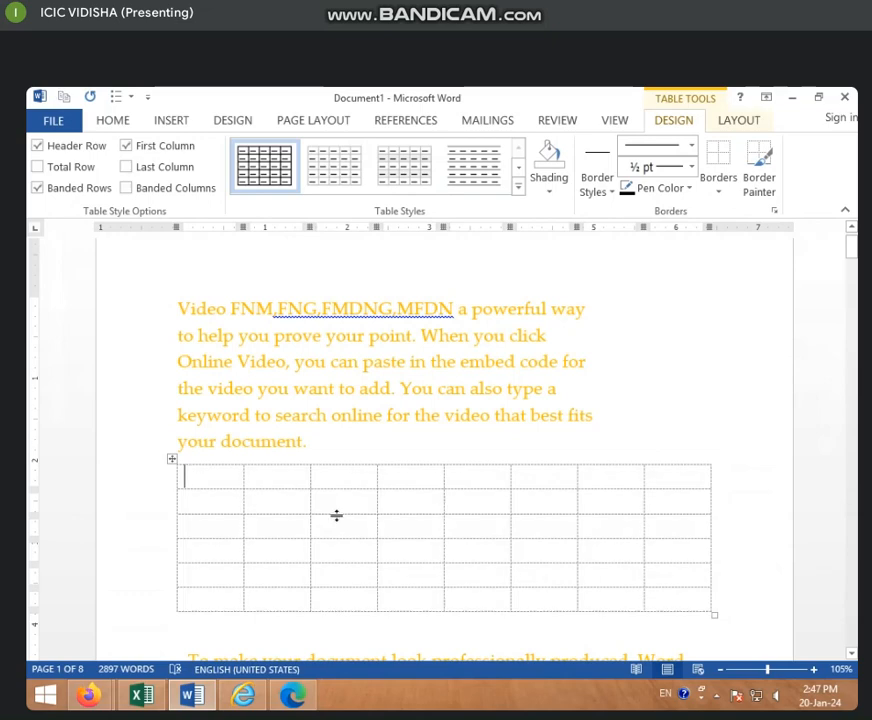
left_click(173, 457)
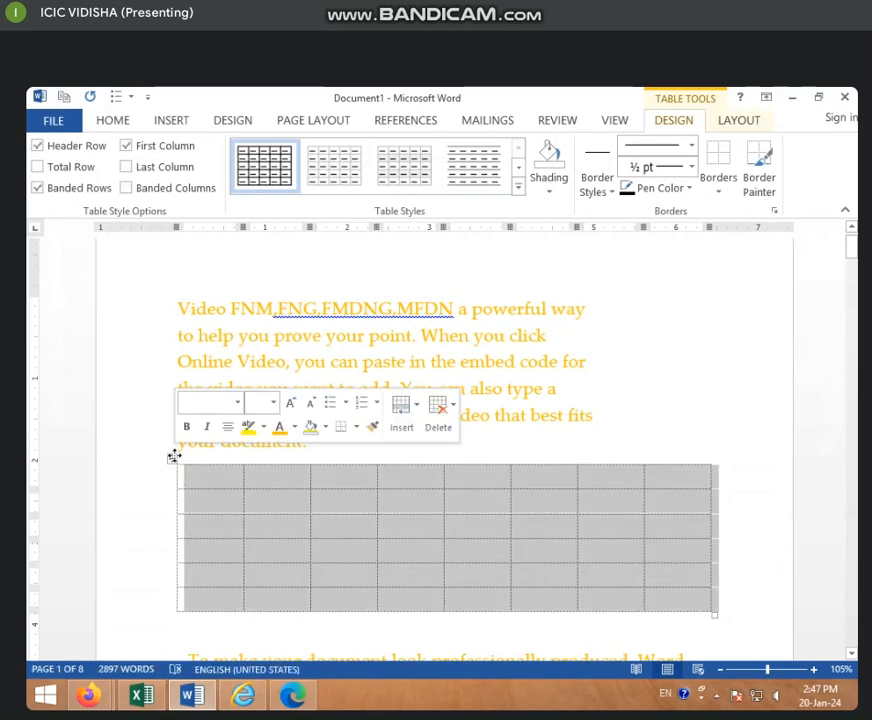
key("BackSpace")
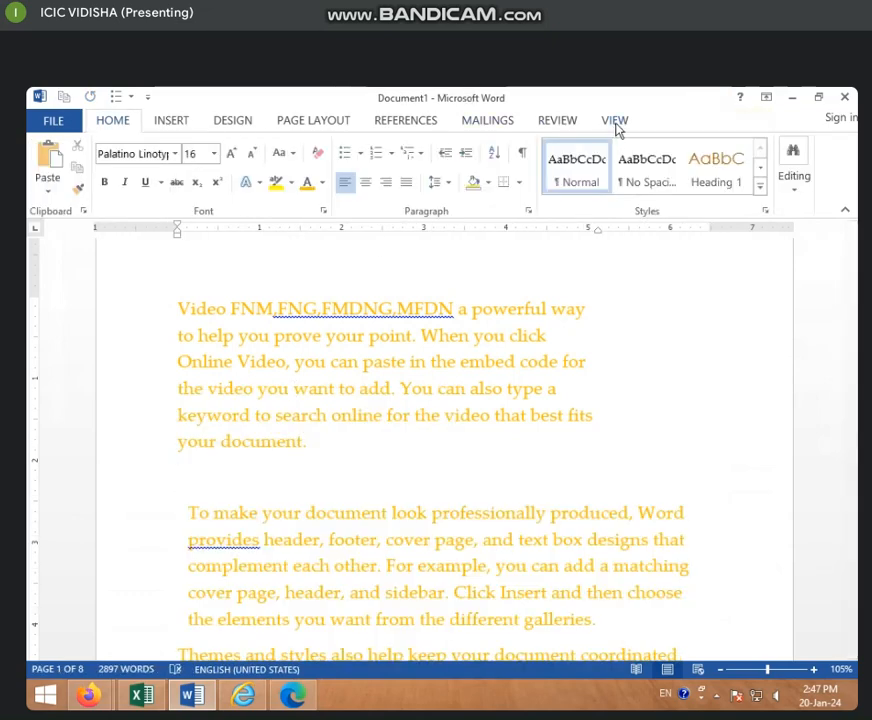
Display the Navigation Pane and search the document for "DO".
left_click(616, 124)
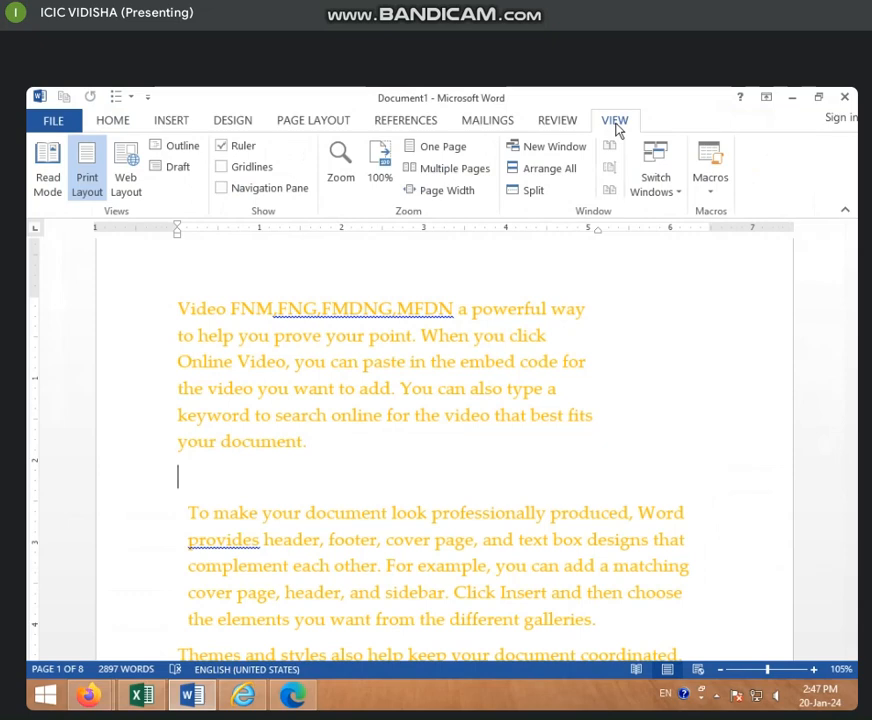
left_click(240, 197)
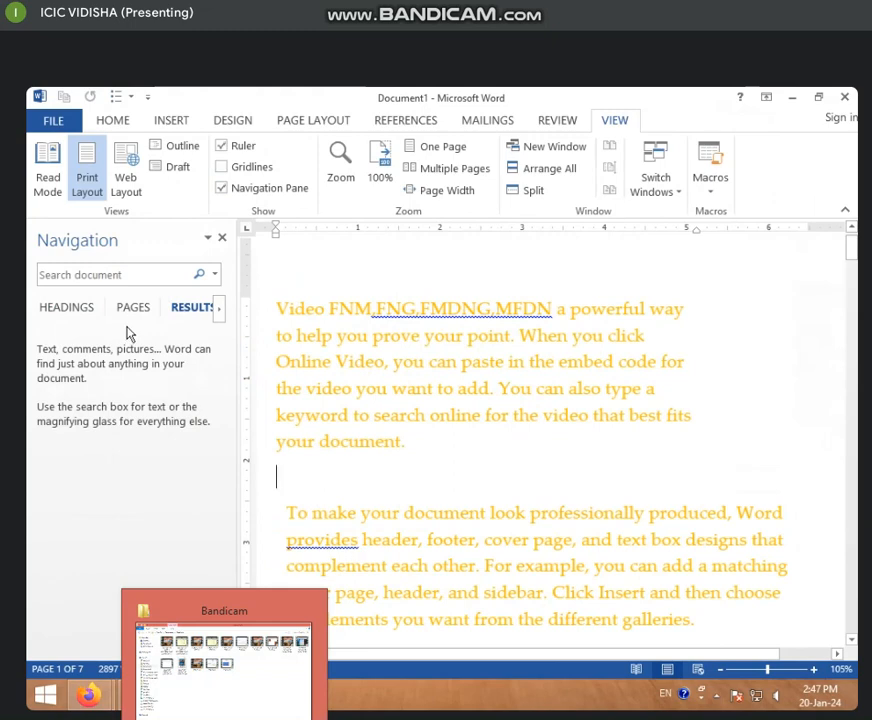
left_click(111, 275)
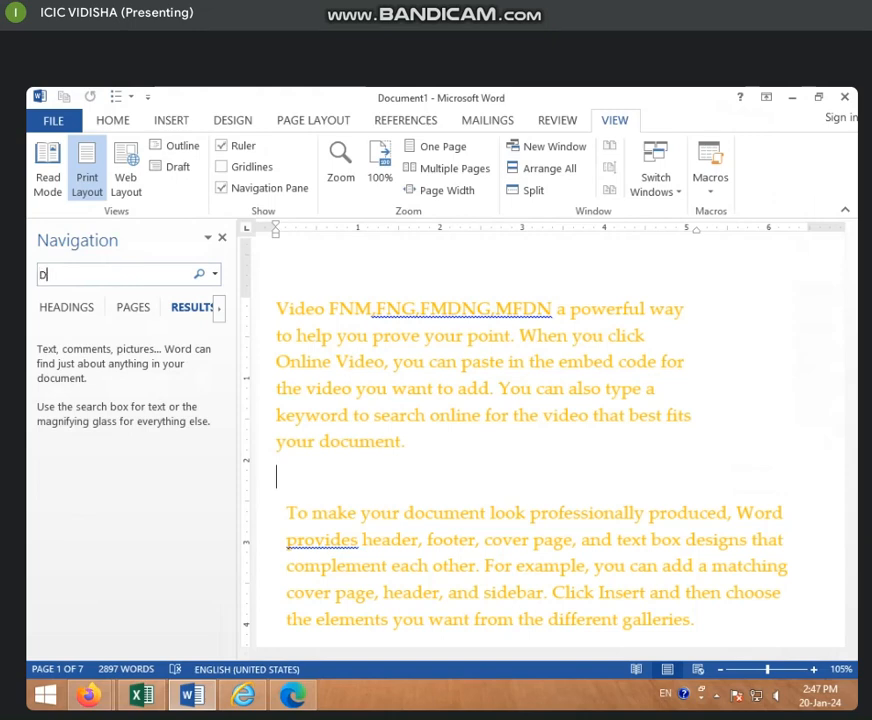
key("Return")
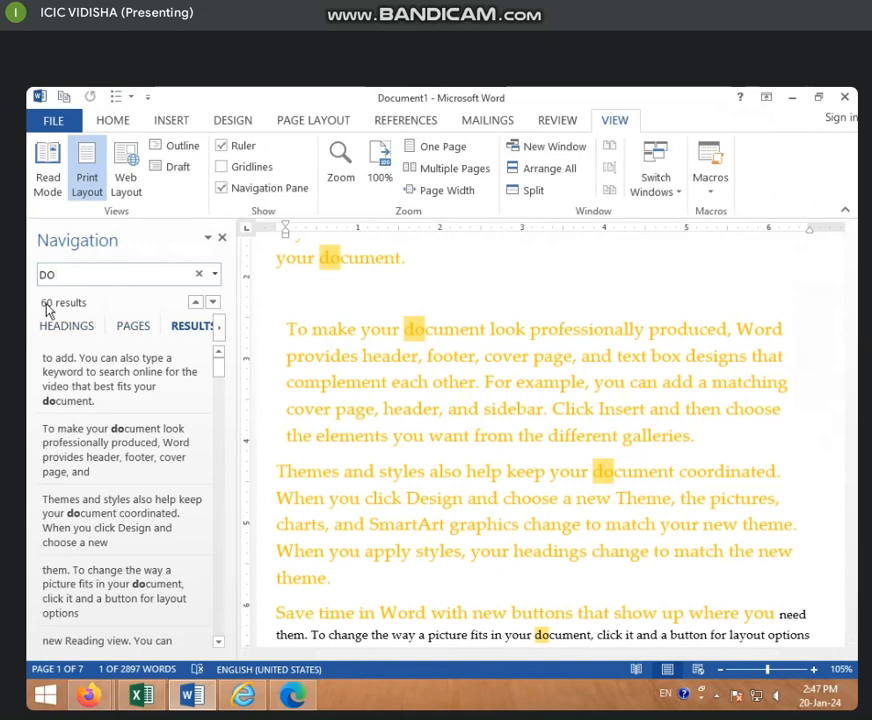
Step backward and forward through the "DO" matches near the end of the document.
left_click(198, 302)
left_click(198, 302)
left_click(197, 303)
left_click(197, 303)
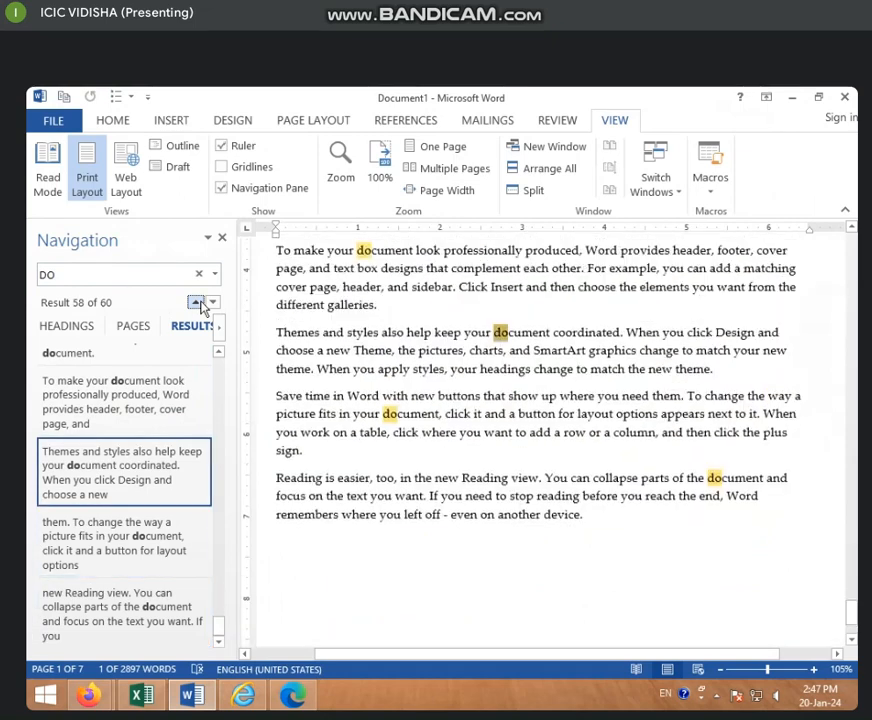
left_click(199, 303)
left_click(213, 303)
left_click(213, 303)
left_click(213, 303)
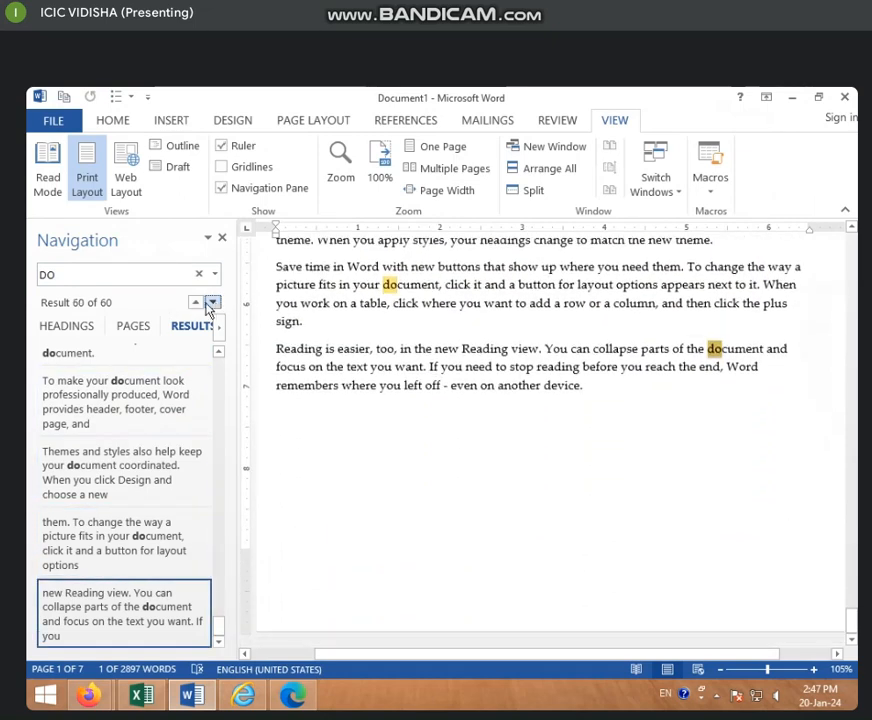
left_click(197, 303)
left_click(197, 303)
left_click(197, 303)
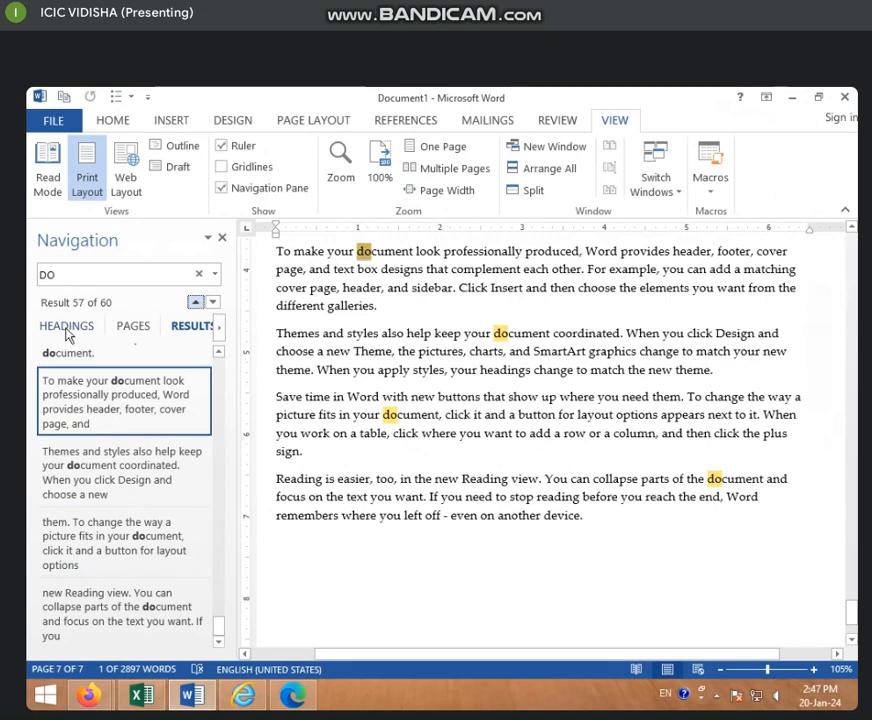
Jump to individual matches from the results list, ending at the one in the "Themes and styles" paragraph.
left_click(145, 565)
left_click(167, 597)
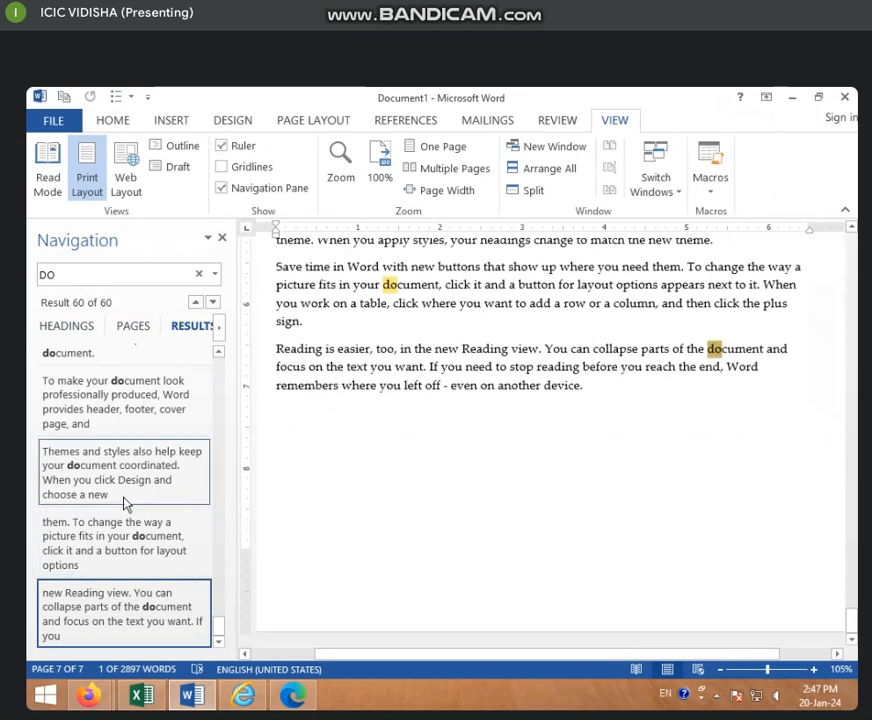
left_click(125, 505)
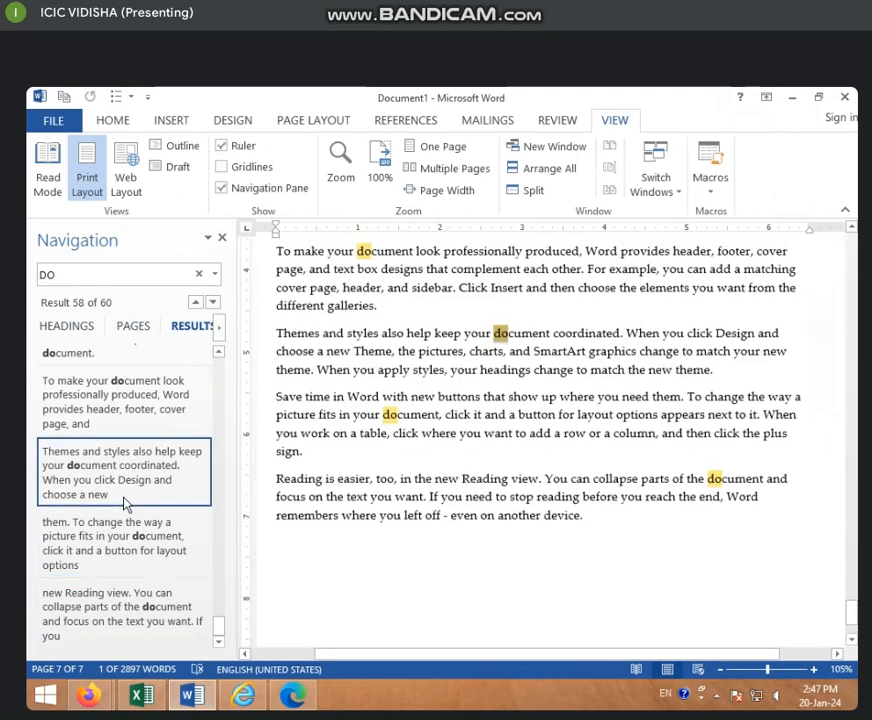
Browse the document by page thumbnails, visiting pages 6, 1 and 2, and return to the list of search results.
left_click(131, 326)
left_click(140, 433)
scroll(150, 540, "up", 8)
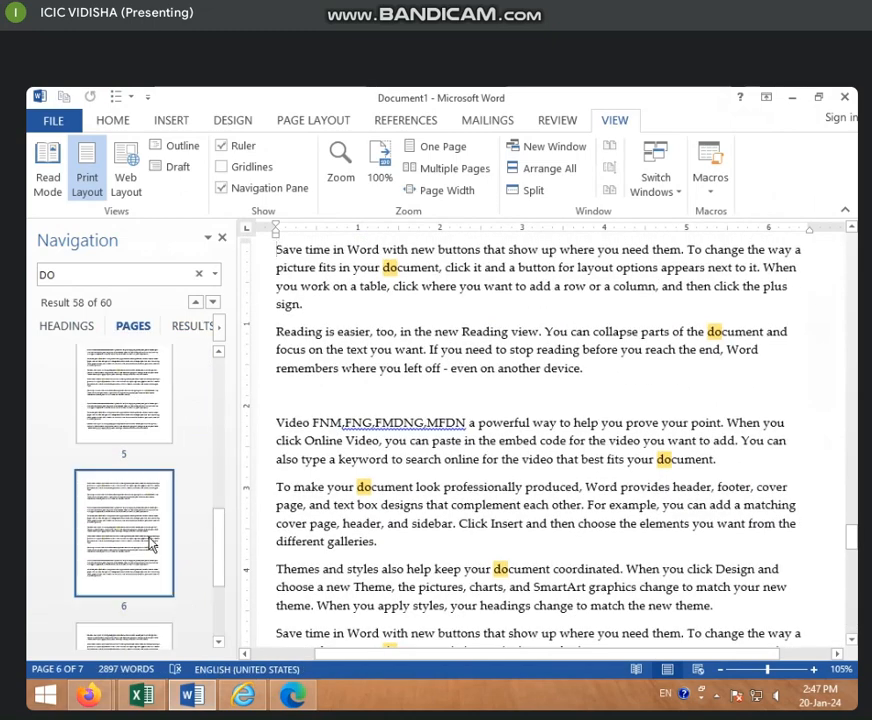
left_click(110, 458)
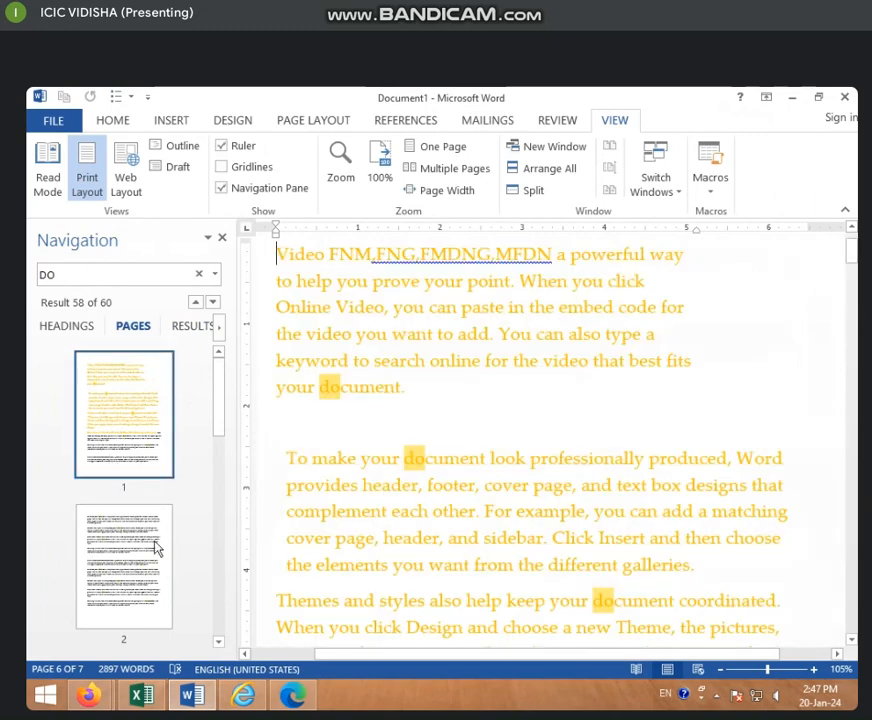
left_click(157, 547)
left_click(200, 327)
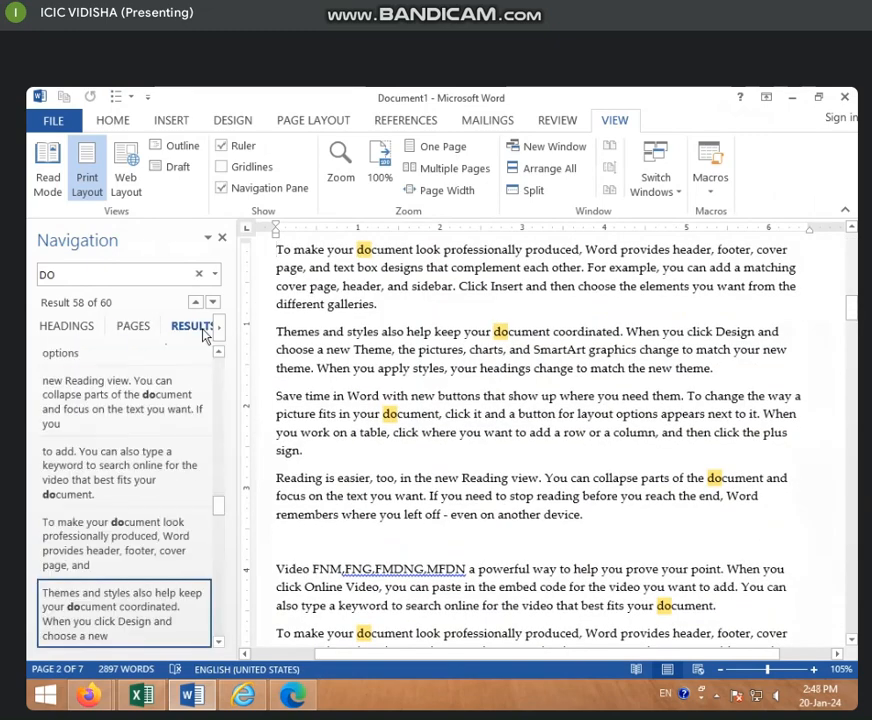
scroll(150, 432, "down", 3)
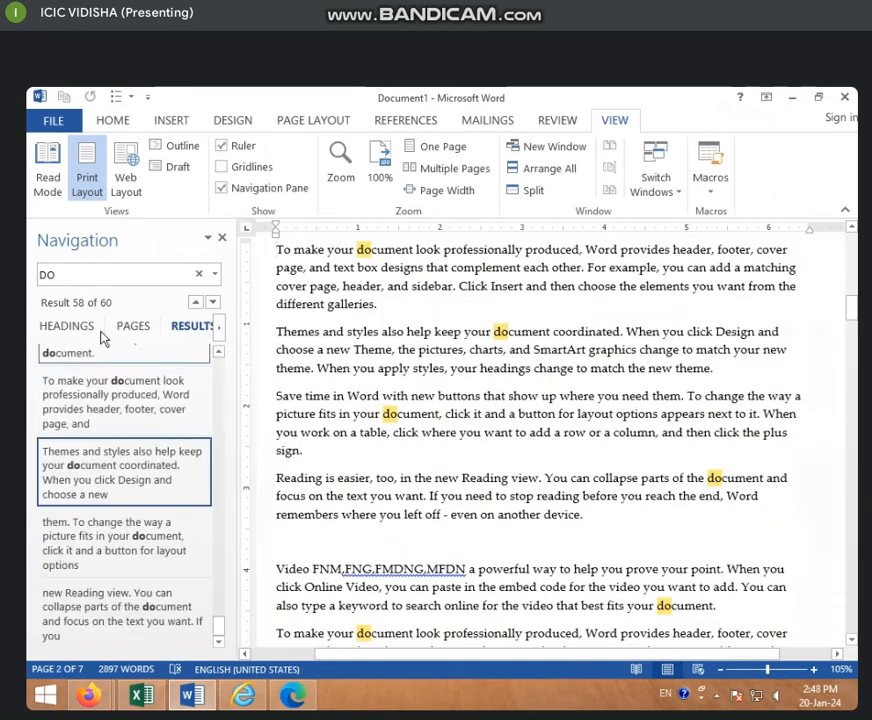
Check the headings outline in the Navigation Pane, close the pane and display it again.
left_click(70, 336)
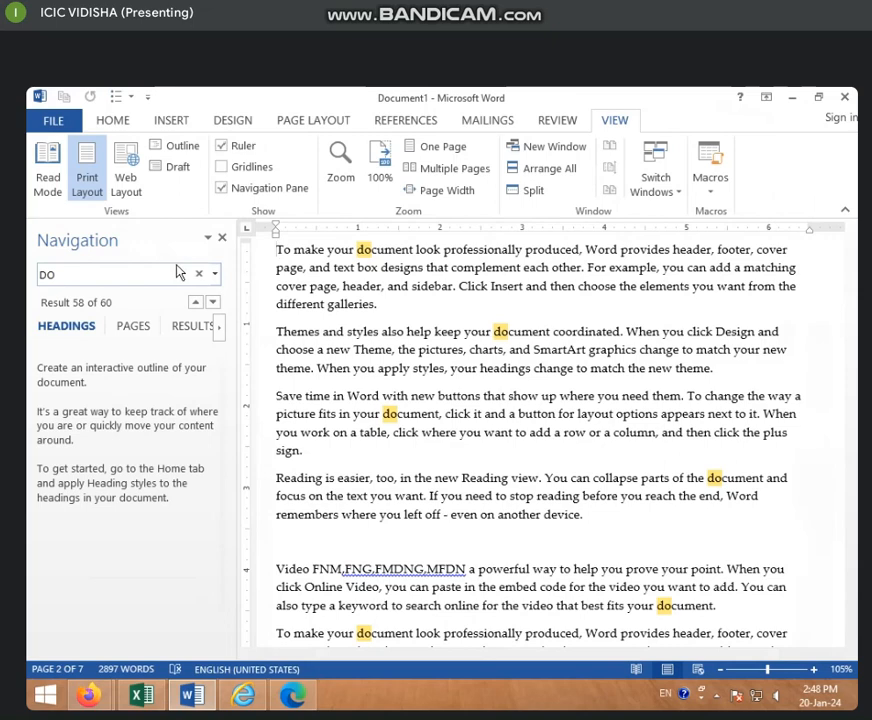
left_click(221, 238)
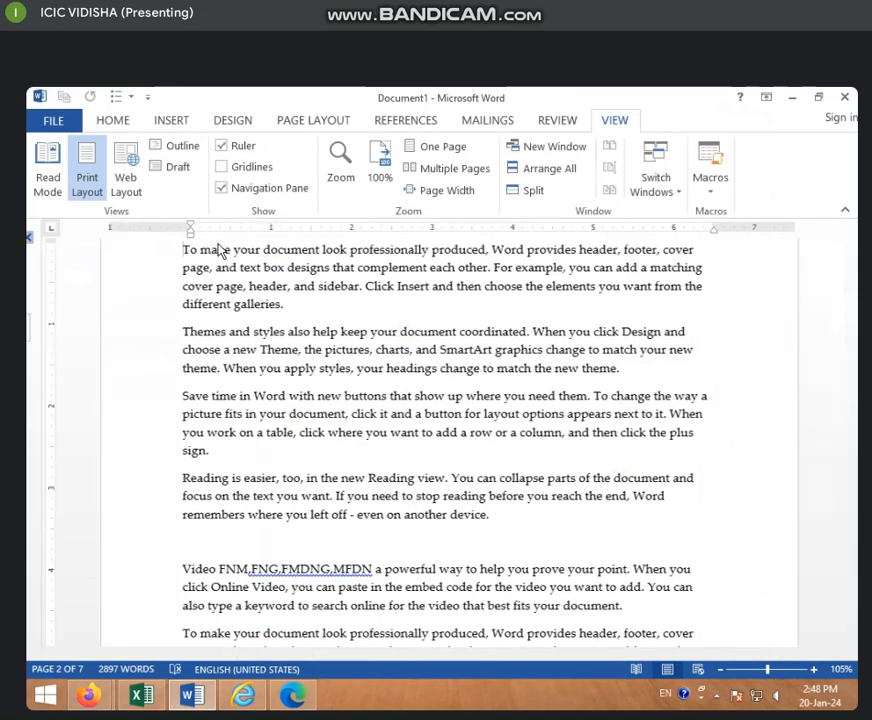
left_click(223, 189)
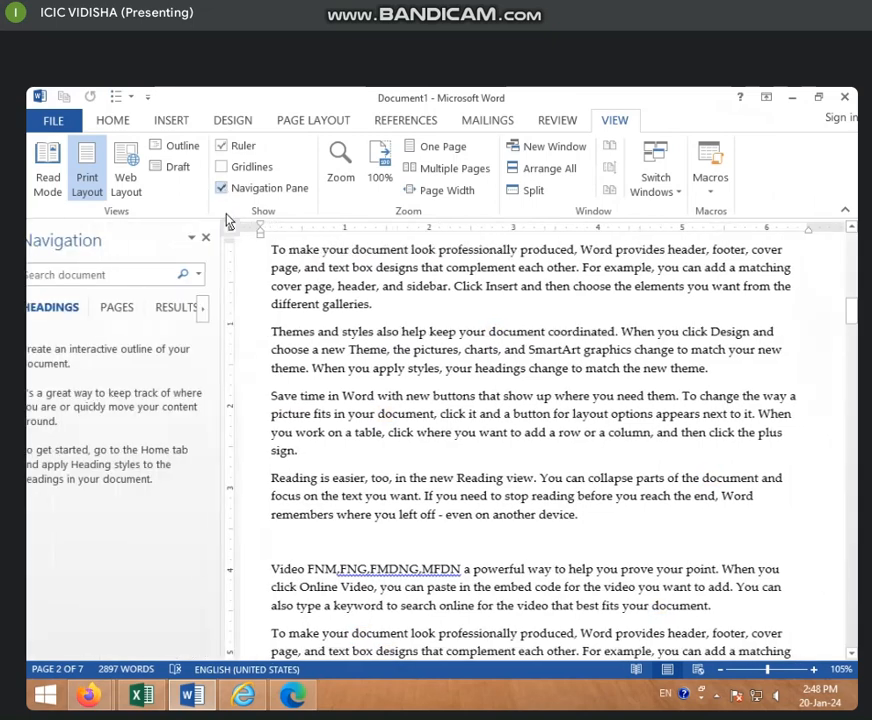